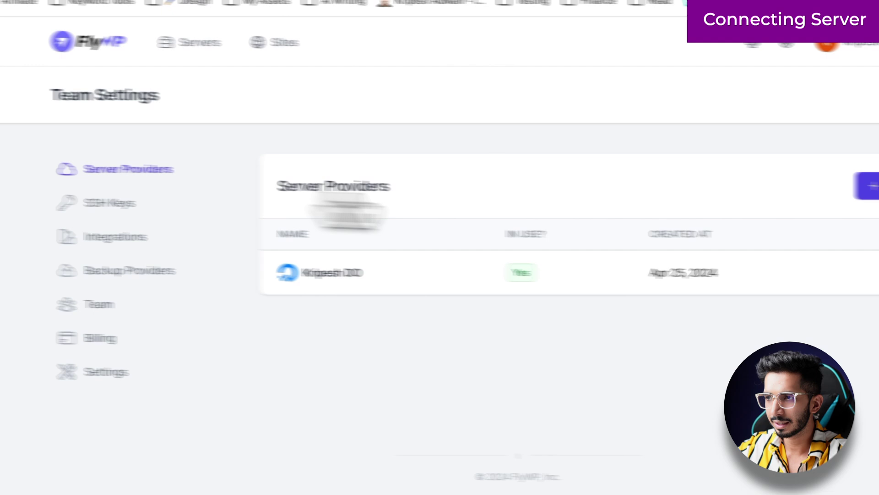
- Start adding a DigitalOcean server provider with the profile name DEMO, after comparing the credential fields for Vultr and AWS
left_click(870, 185)
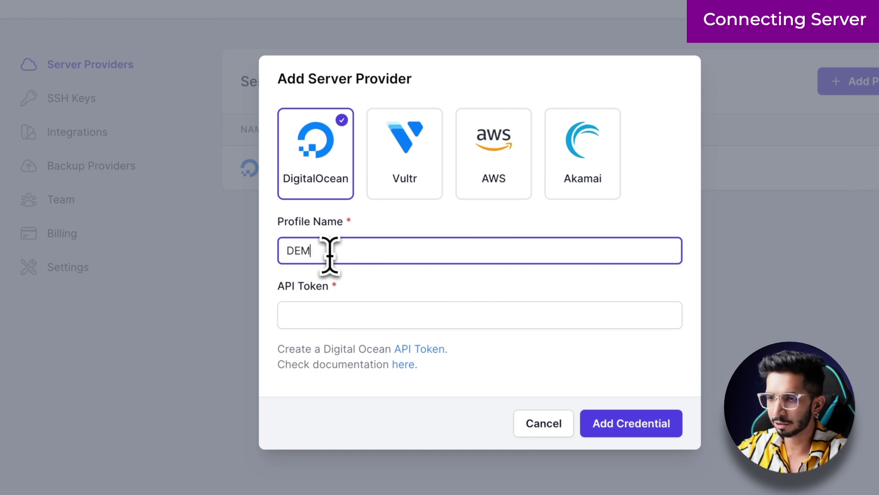
left_click(337, 305)
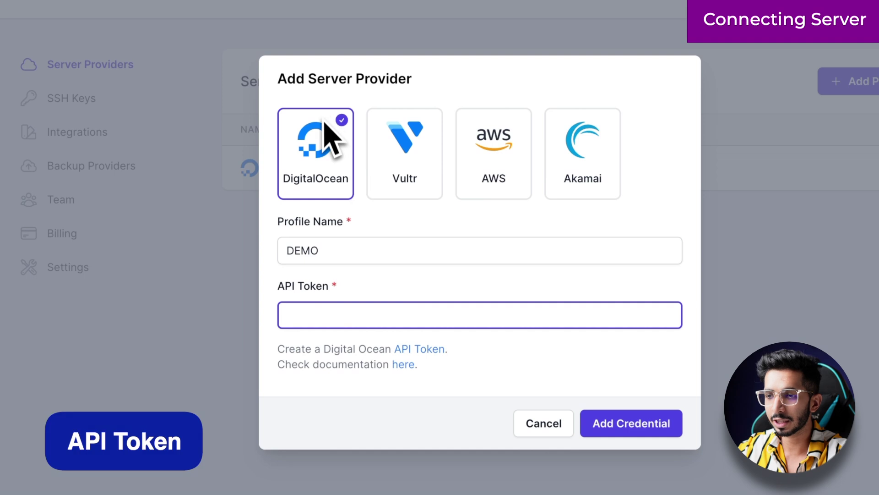
left_click(403, 186)
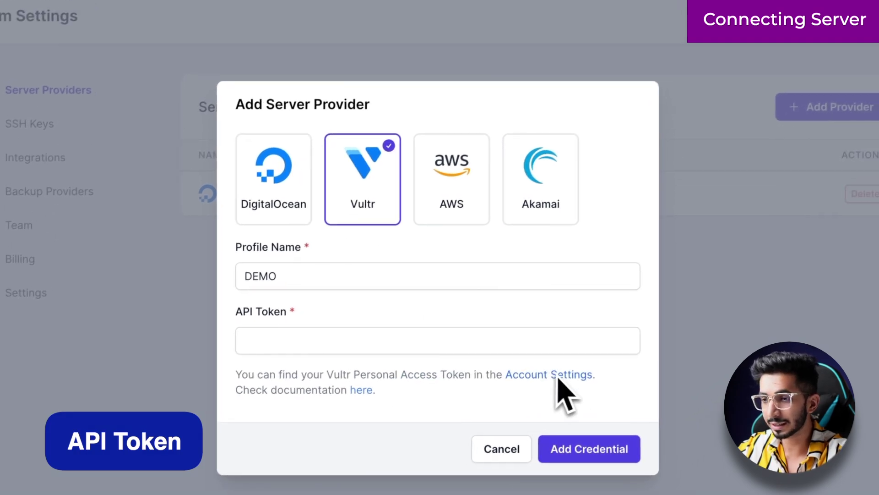
left_click(452, 218)
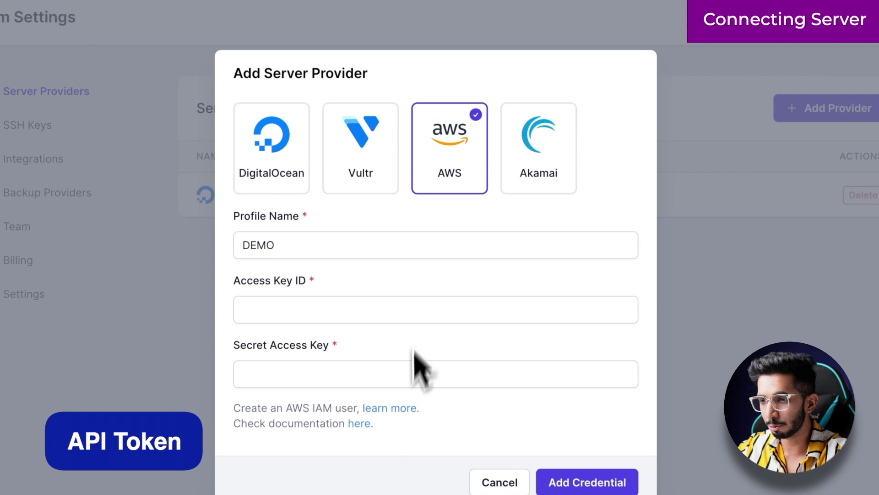
left_click(266, 140)
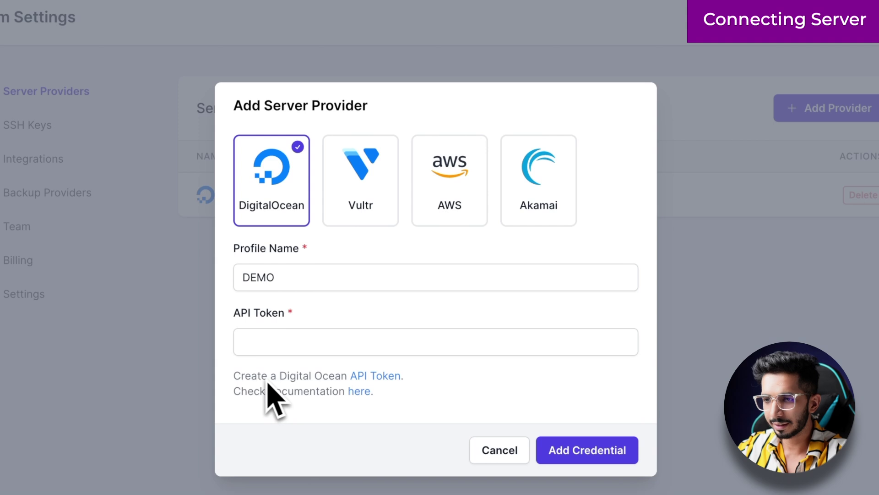
- Open the DigitalOcean API token page from the provider form in a separate browser tab
right_click(368, 379)
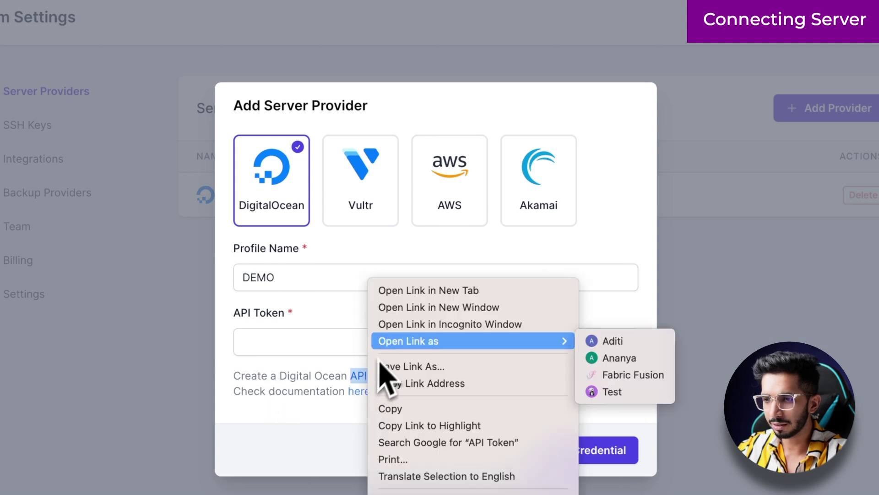
left_click(410, 291)
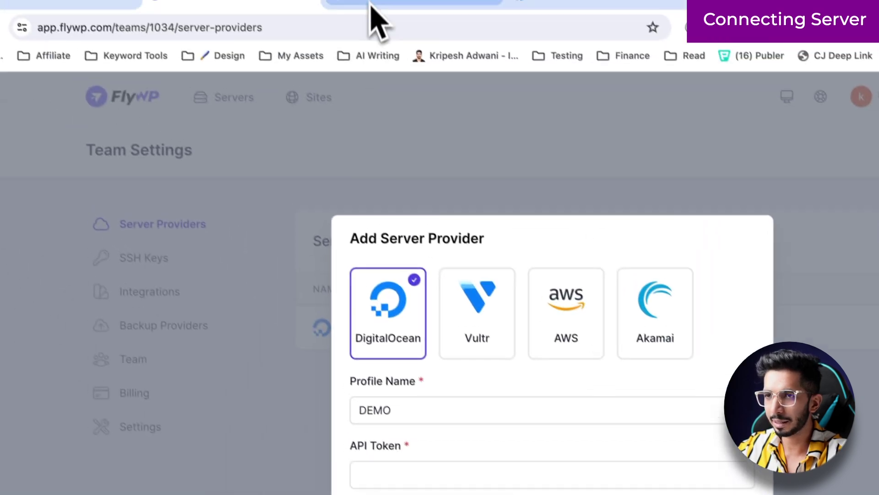
left_click(385, 16)
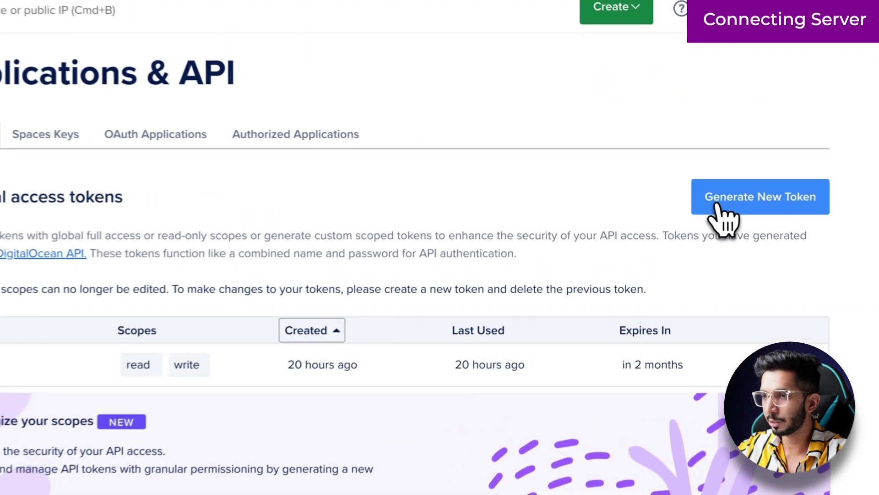
- Generate a DigitalOcean personal access token named DEmo with No expire and Full Access scope
left_click(724, 193)
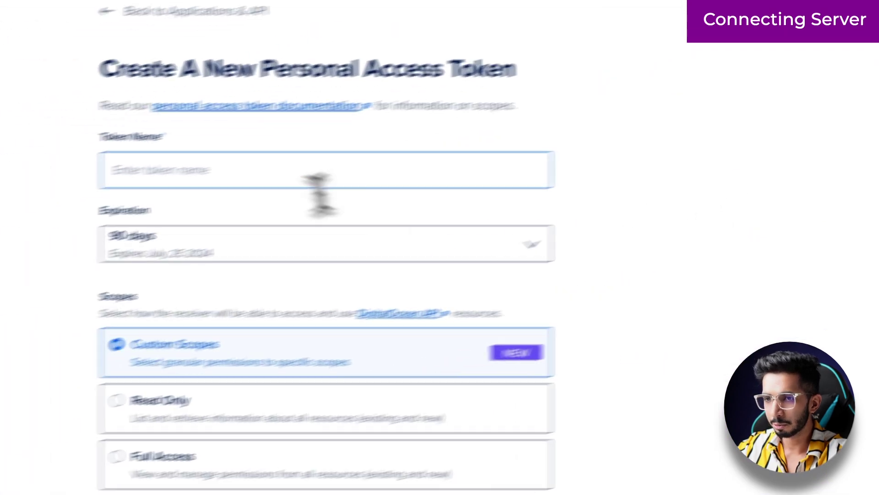
type("DEmo")
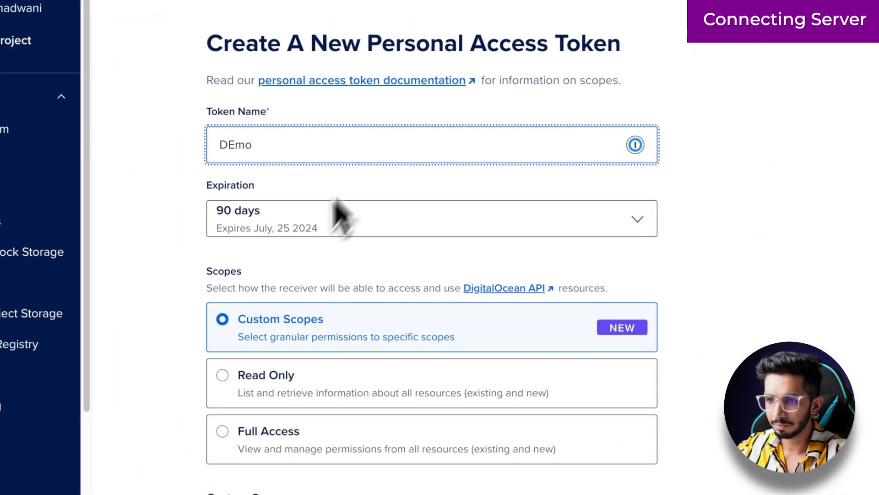
left_click(300, 235)
left_click(294, 399)
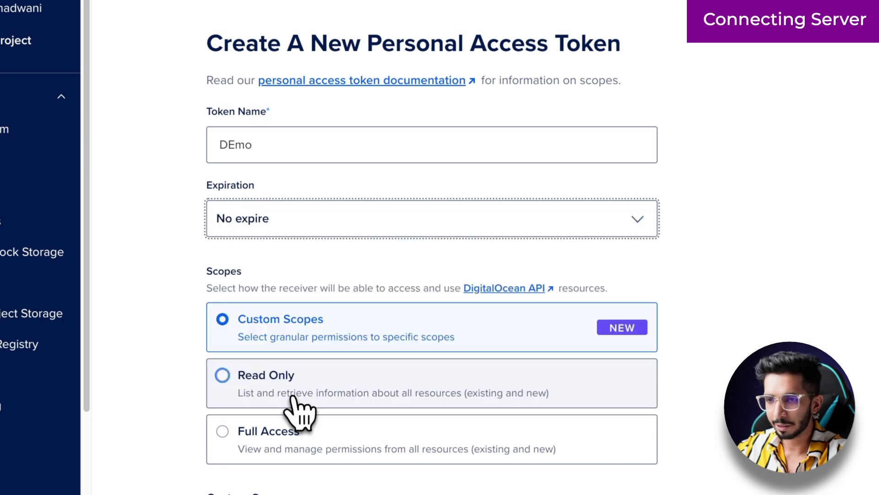
scroll(208, 366, "down", 1)
left_click(211, 410)
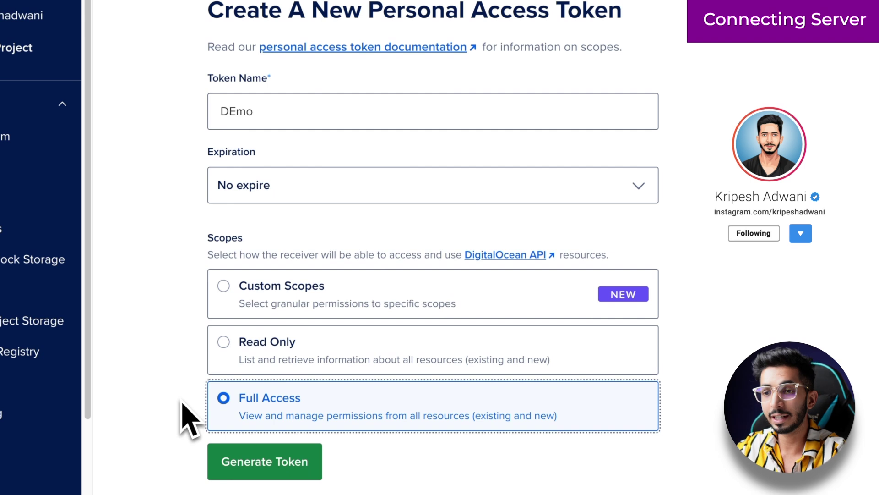
left_click(247, 456)
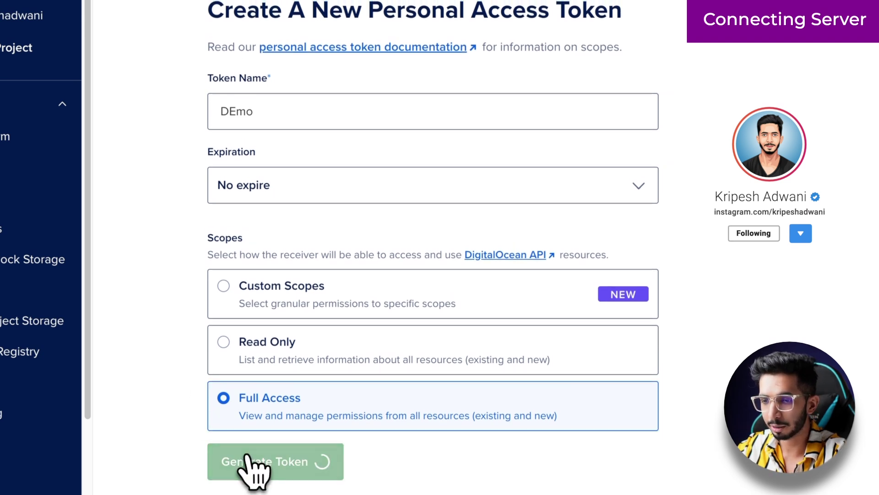
- Copy the new access token, paste it into the FlyWP API Token field and add the DigitalOcean credential
scroll(197, 325, "down", 1)
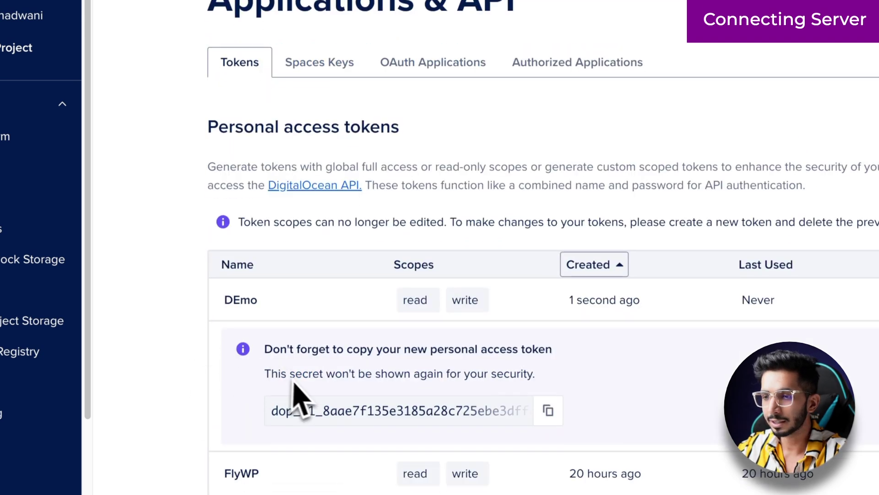
left_click(549, 399)
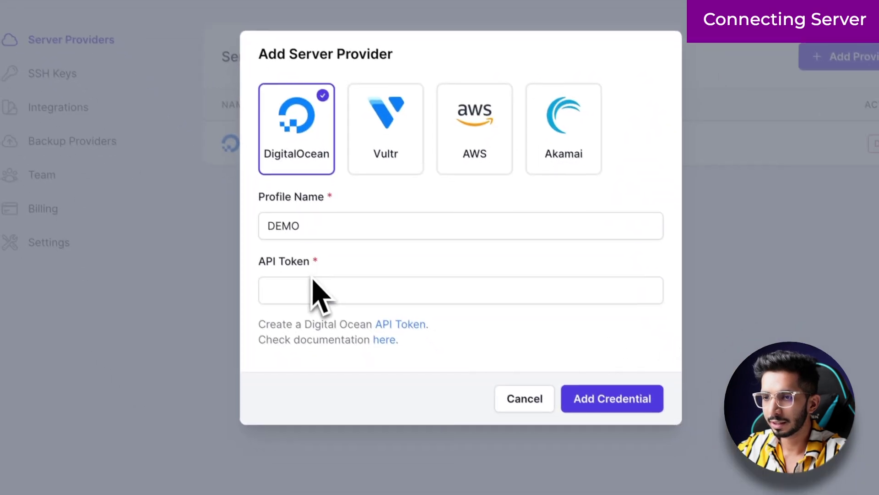
left_click(307, 283)
key("super+v")
left_click(623, 392)
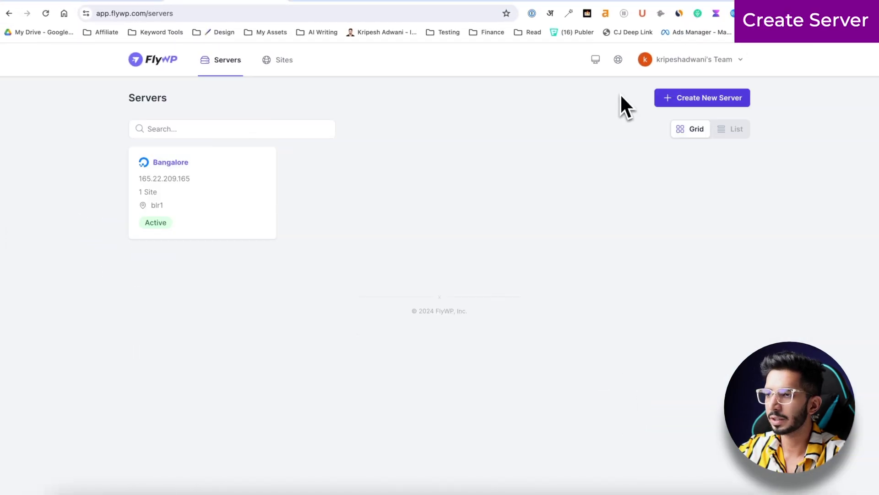
- Start creating a DigitalOcean server with the DEMO account, review the available server locations and keep New York 1
left_click(709, 102)
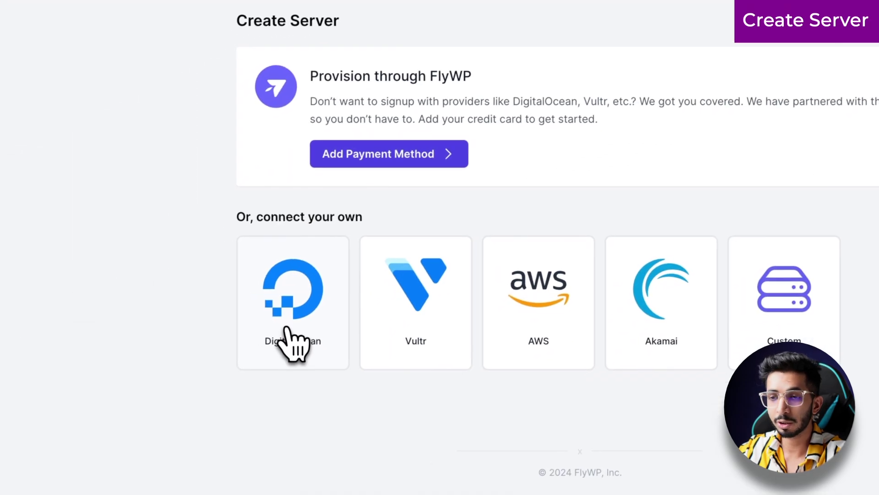
left_click(287, 331)
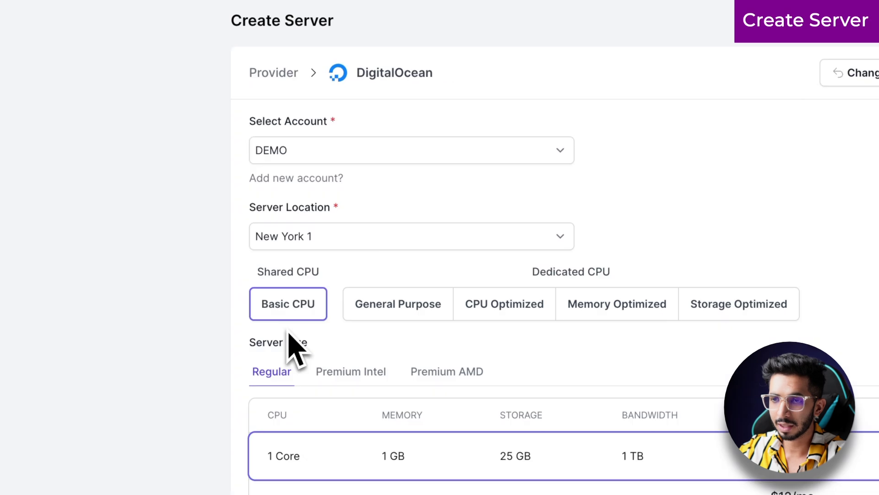
left_click(349, 156)
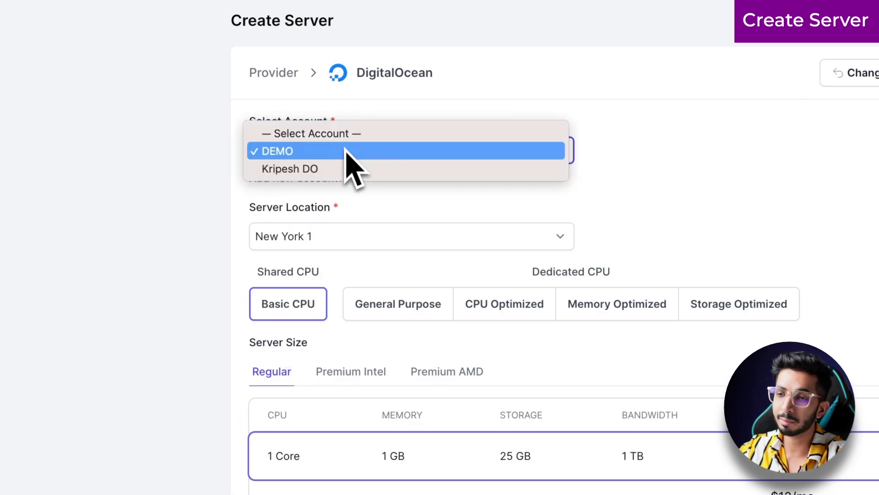
left_click(314, 156)
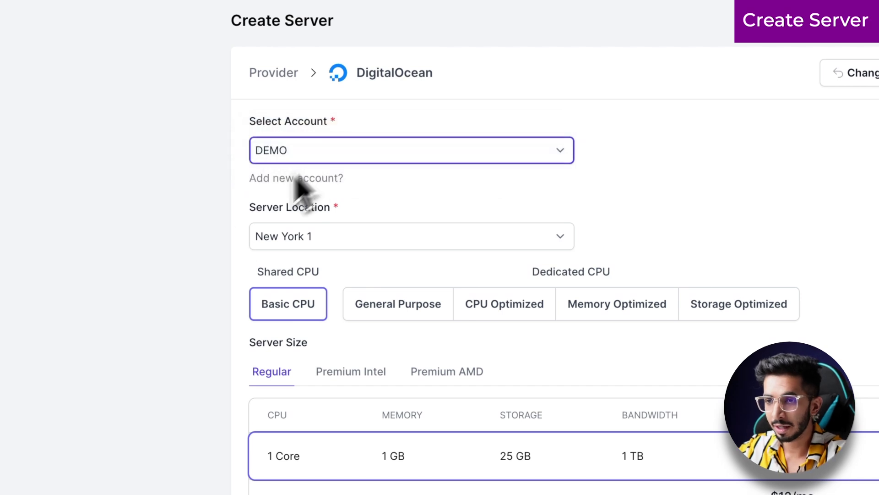
left_click(299, 243)
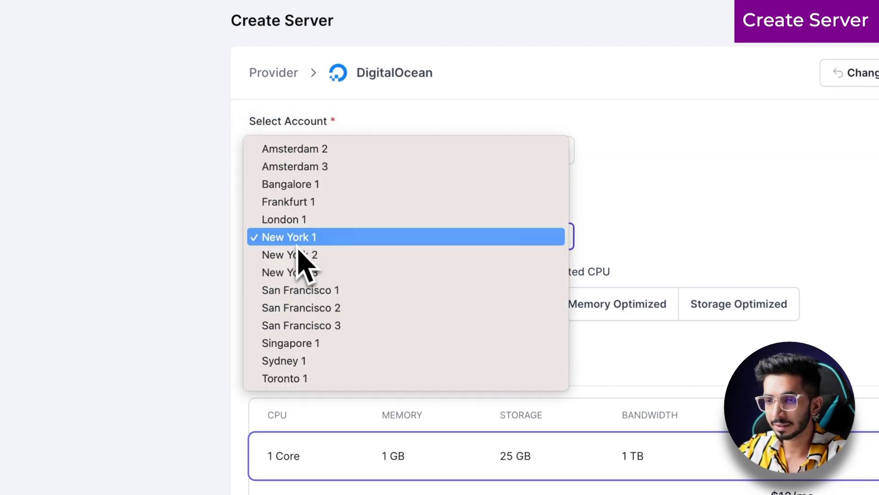
left_click(297, 246)
left_click(297, 247)
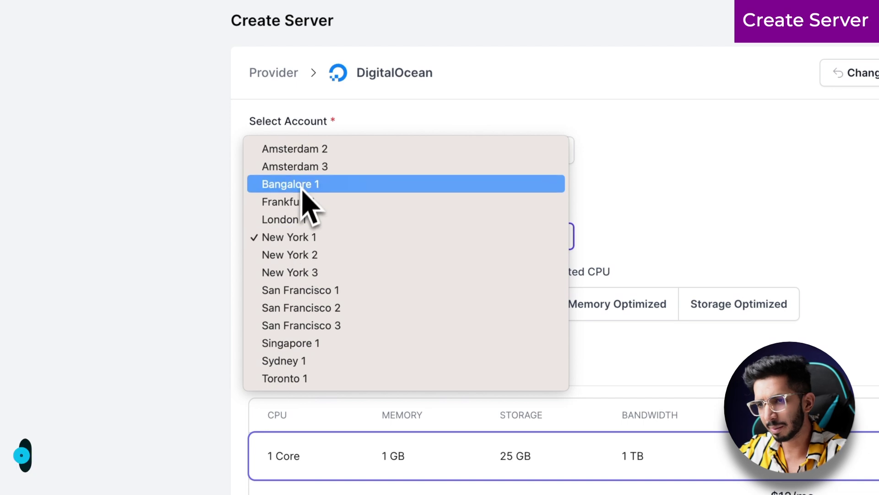
left_click(197, 254)
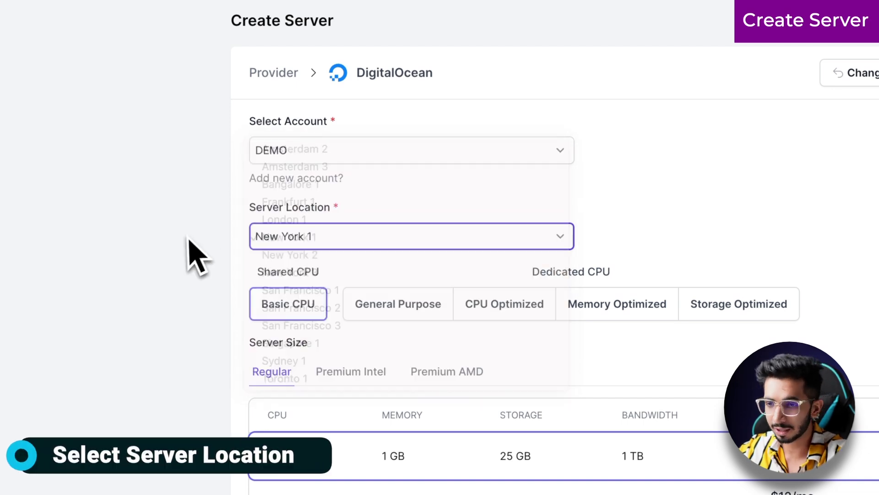
- Compare the Premium Intel and Premium AMD sizes, and launch the server on the Regular 1 Core, 1 GB, $6/mo plan
scroll(202, 252, "down", 3)
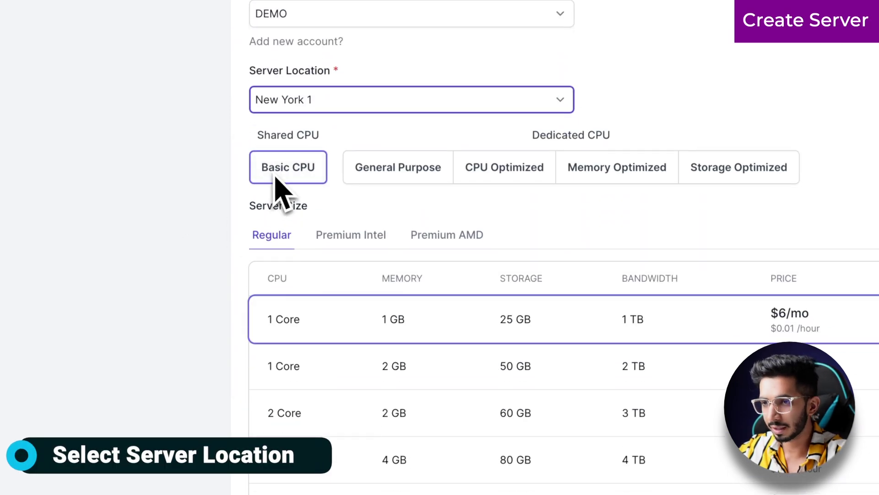
left_click(380, 238)
left_click(419, 238)
left_click(322, 239)
left_click(271, 235)
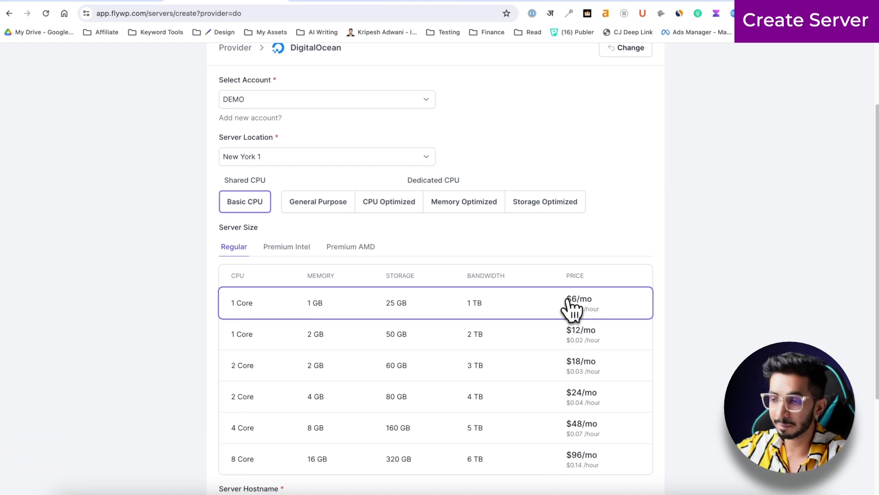
scroll(254, 284, "down", 3)
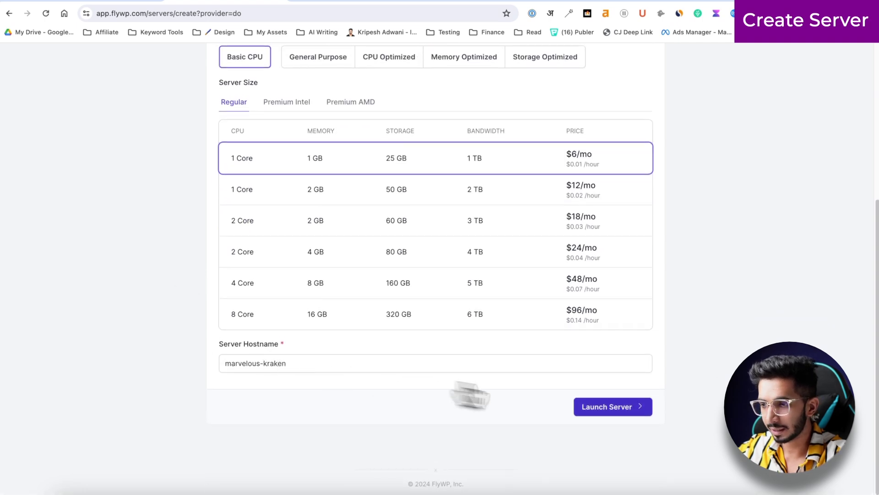
left_click(612, 406)
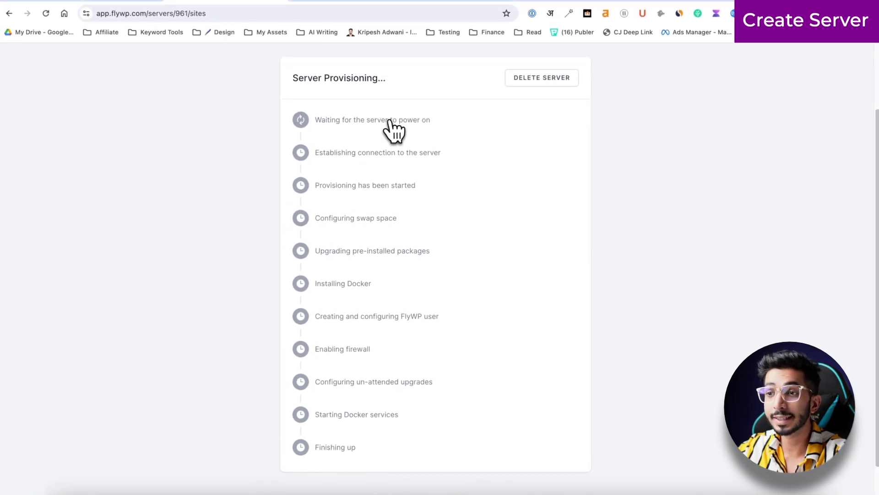
- Check the project's resources in DigitalOcean for the newly launched droplet and return to FlyWP
left_click(456, 5)
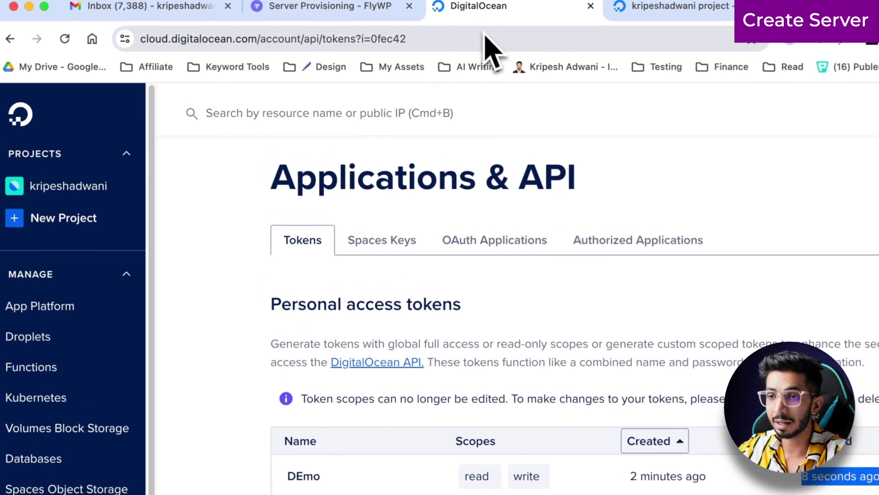
left_click(331, 9)
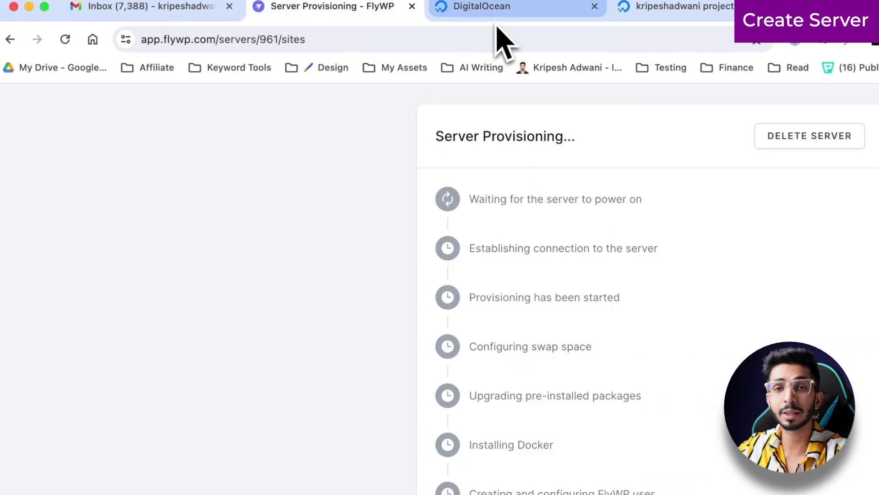
left_click(496, 18)
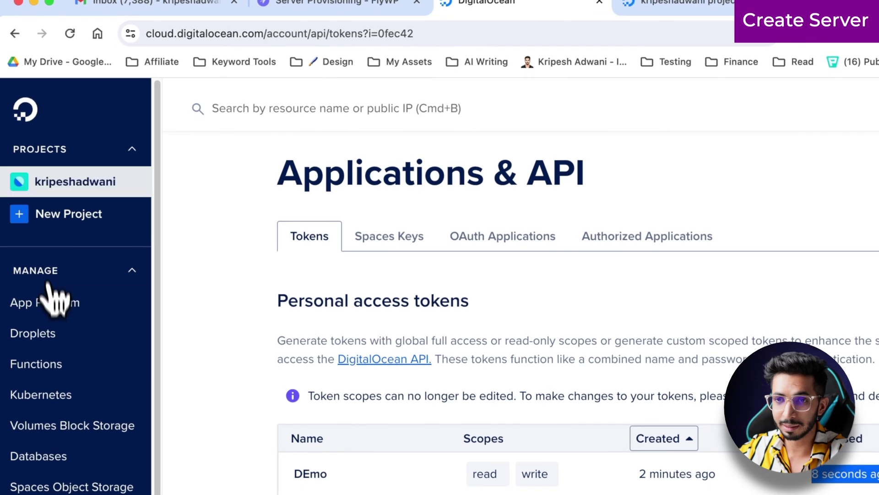
left_click(61, 185)
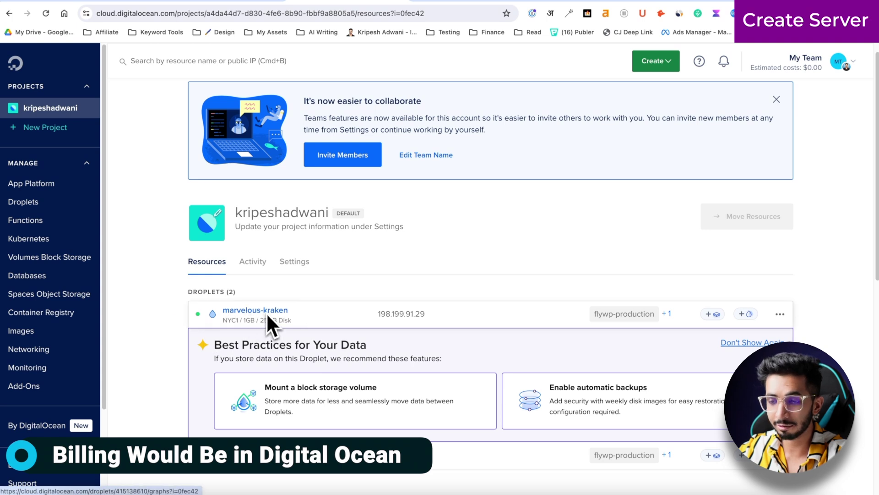
scroll(170, 344, "down", 2)
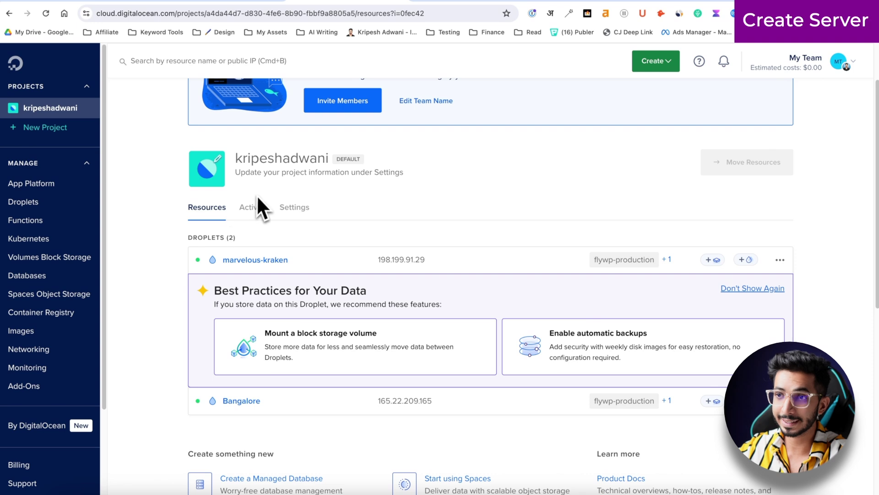
left_click(261, 6)
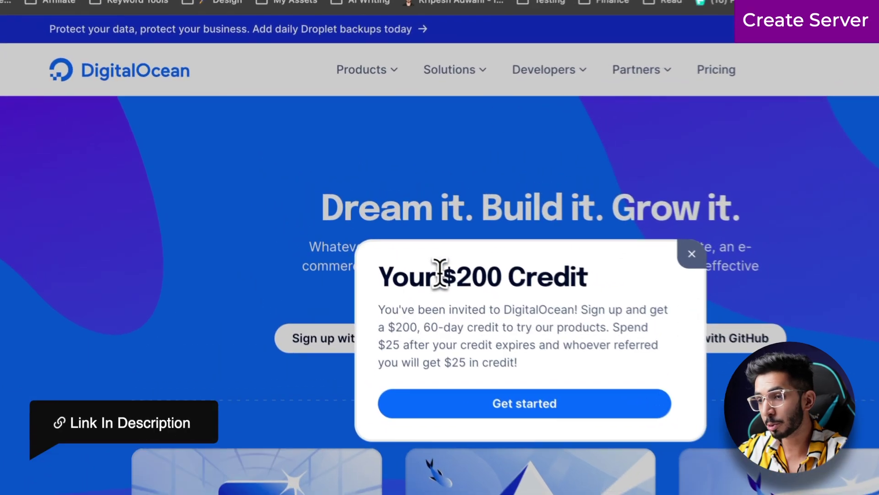
- Read the $200 Credit invitation on the DigitalOcean homepage, highlighting the credit amount
left_click_drag(373, 225, 473, 222)
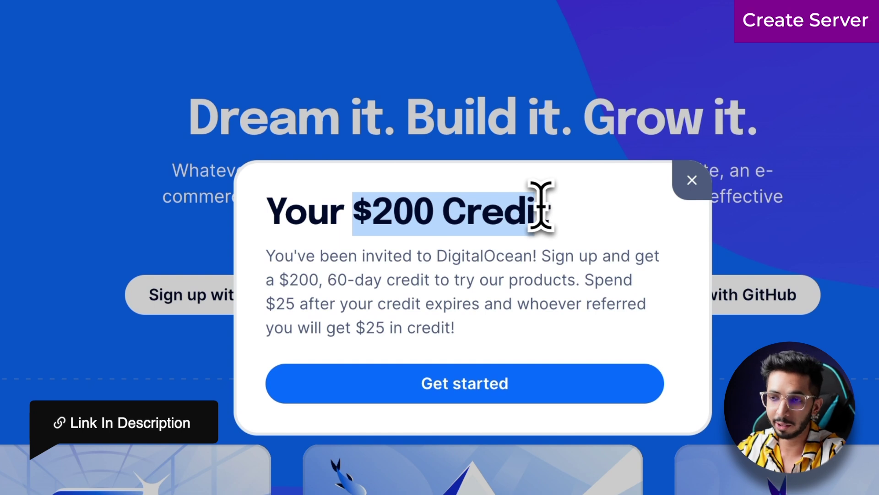
left_click(360, 212)
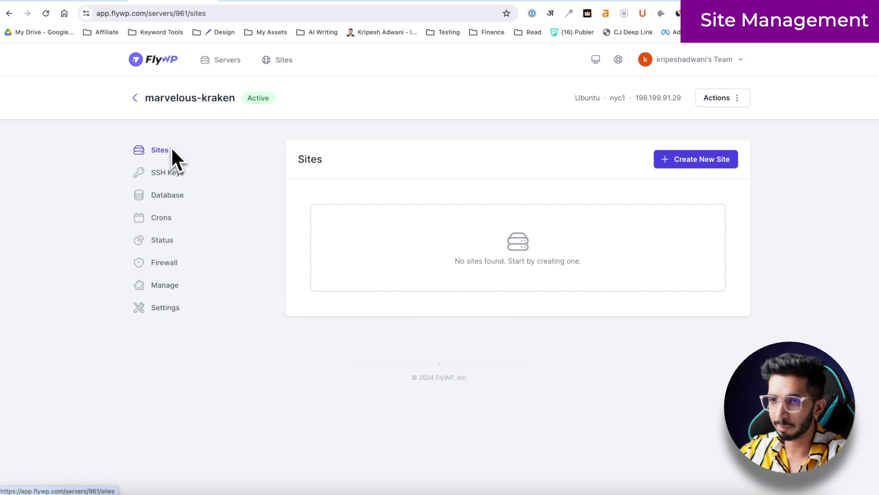
- Review the server's SSH keys, database and service management pages, including the SSH/SFTP details
left_click(164, 177)
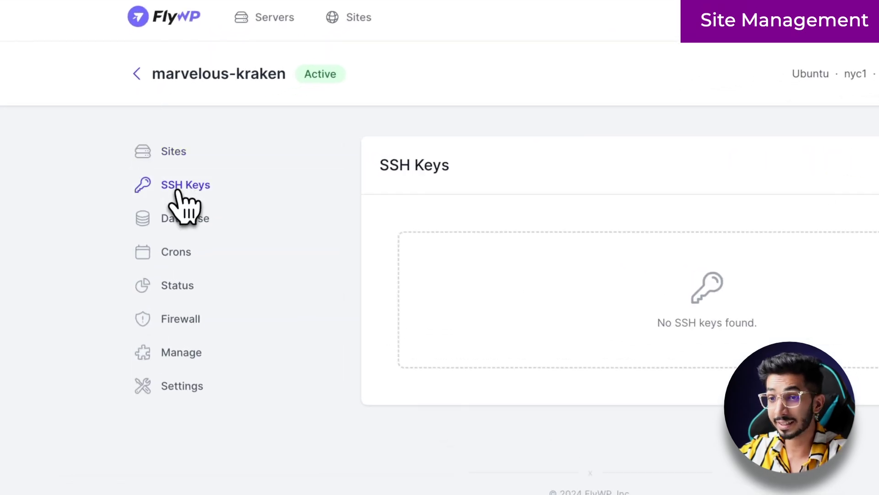
left_click(177, 226)
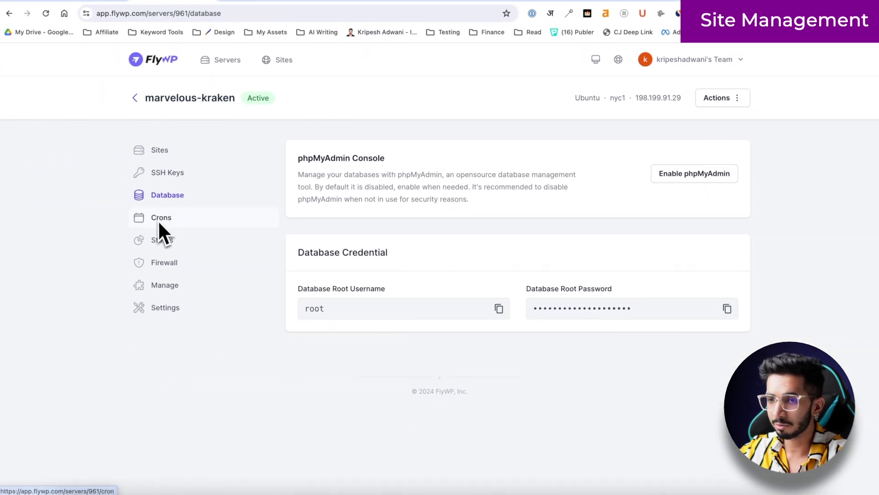
left_click(156, 281)
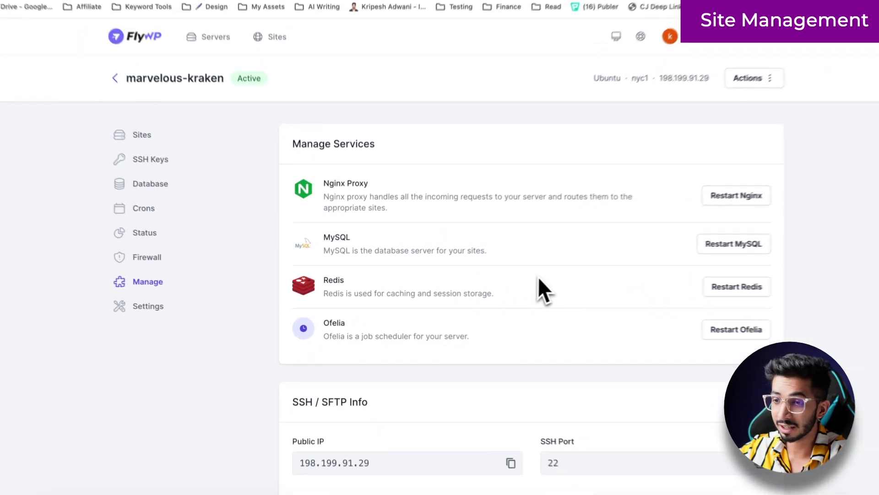
scroll(369, 207, "down", 1)
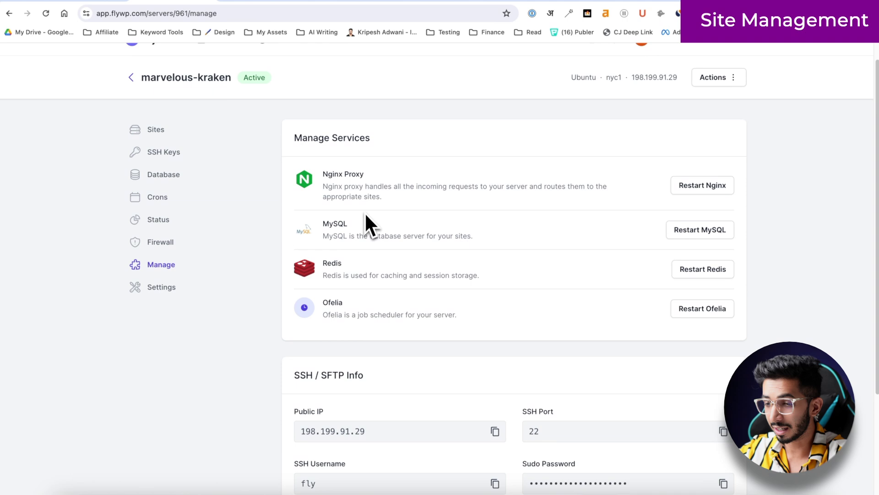
scroll(366, 215, "down", 3)
scroll(365, 215, "up", 4)
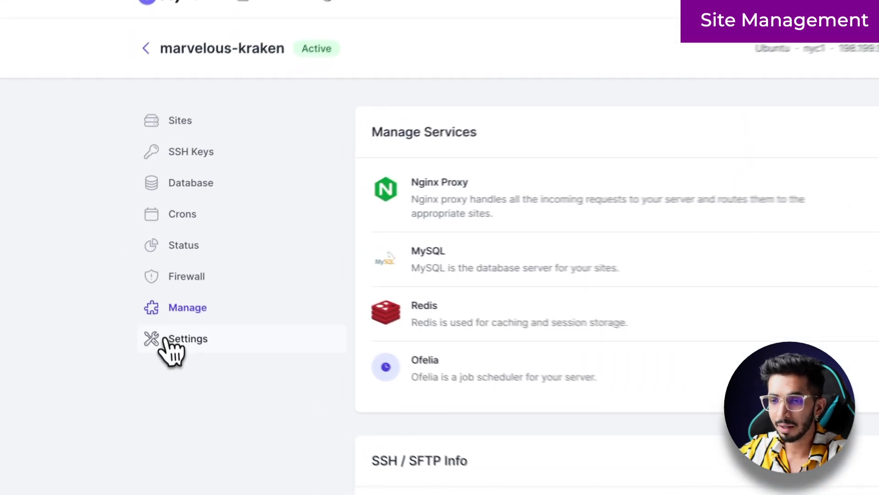
- Review the server's metadata settings through to the end of the page, highlighting the public IP address
left_click(149, 308)
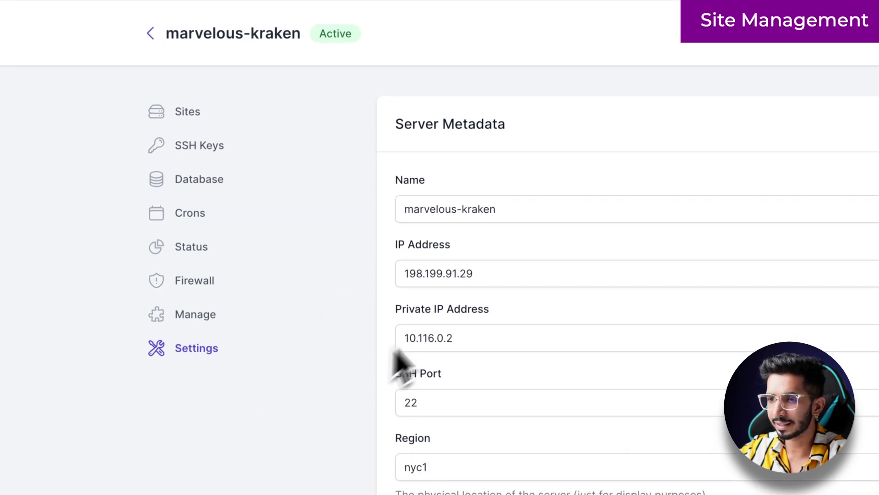
left_click_drag(486, 281, 348, 277)
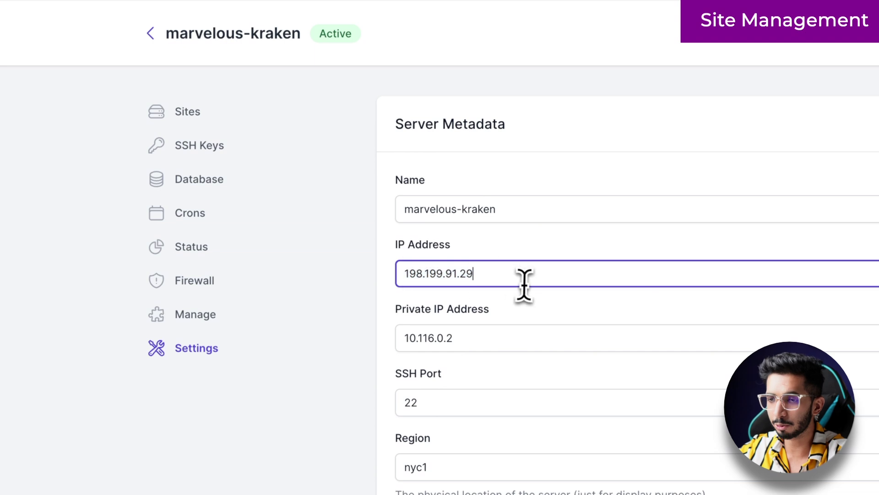
scroll(431, 360, "down", 8)
scroll(435, 359, "up", 8)
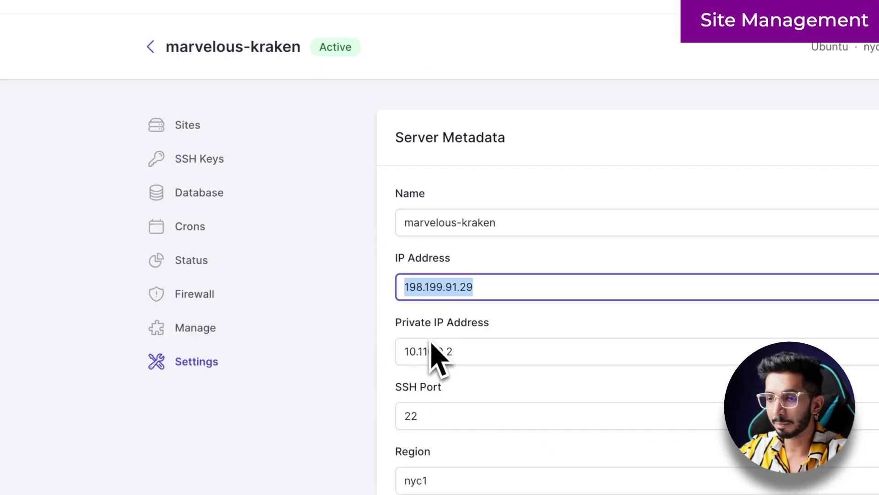
- Start creating a new Instant Site on the marvelous-kraken server
left_click(202, 123)
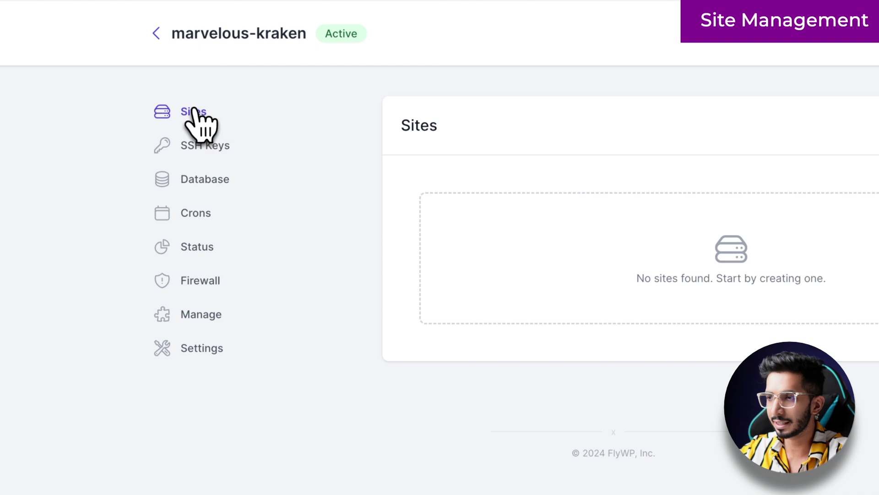
left_click(711, 194)
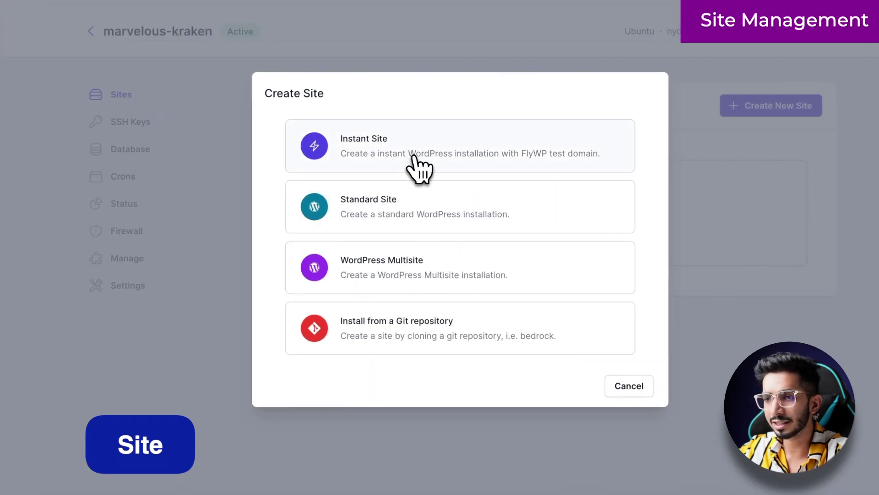
left_click(413, 157)
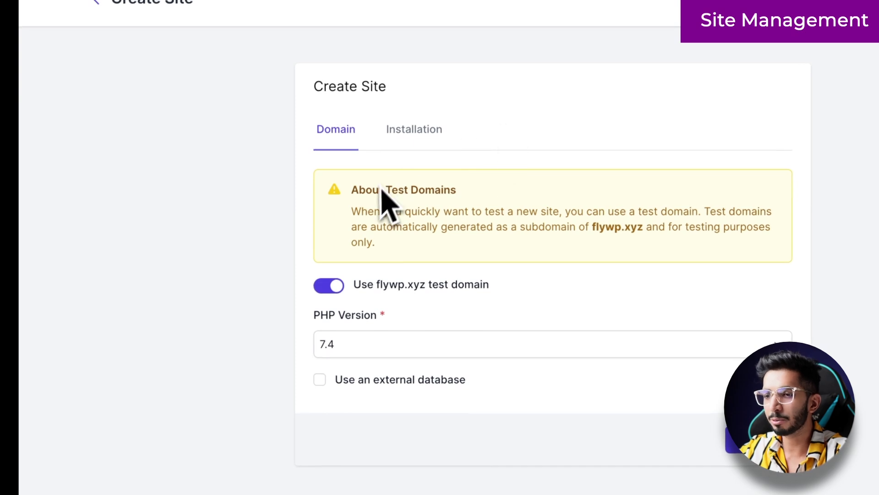
- Try the custom domain kptesthost7.icu, review its required DNS record, and switch back to the flywp.xyz test domain
left_click(330, 286)
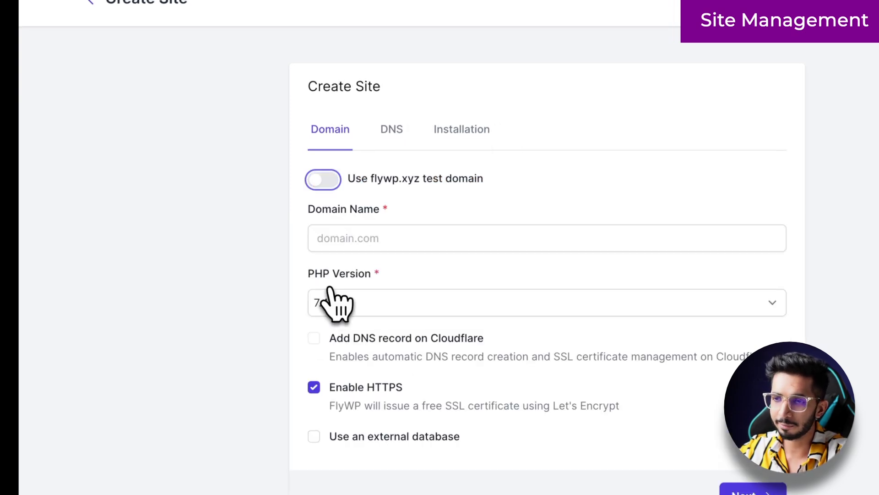
left_click(346, 236)
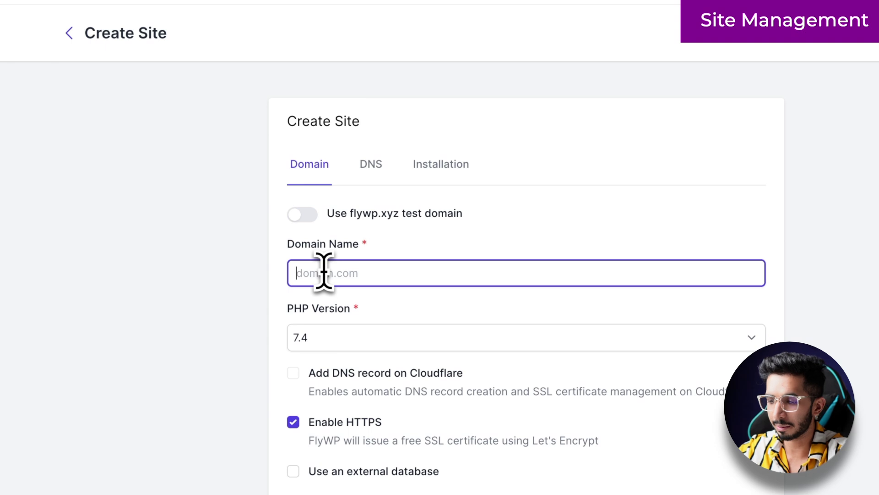
type("kptechost7.icu")
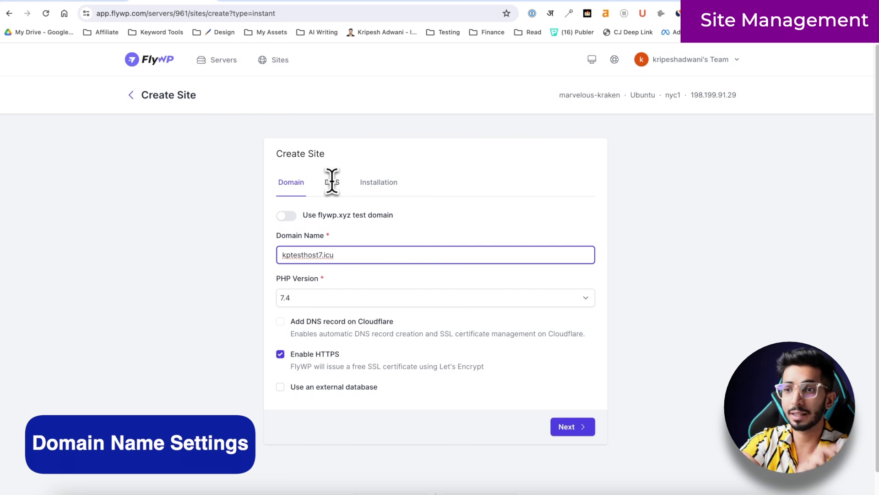
left_click_drag(330, 182, 333, 194)
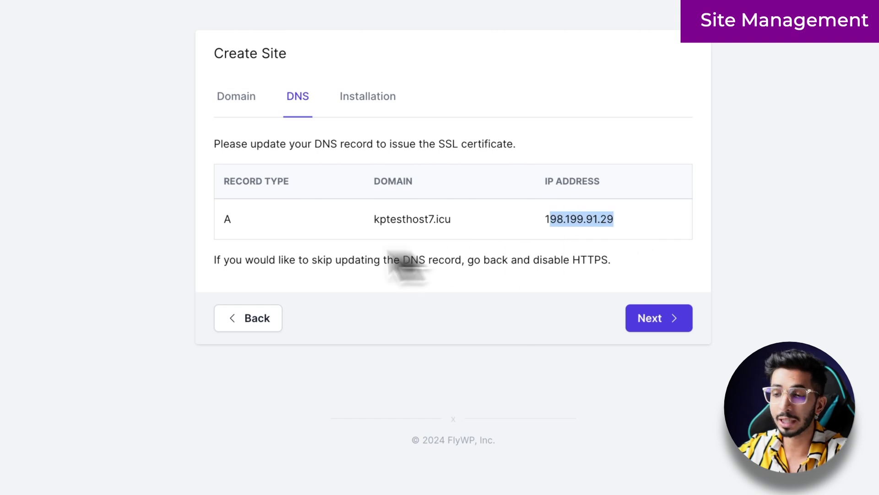
left_click(263, 249)
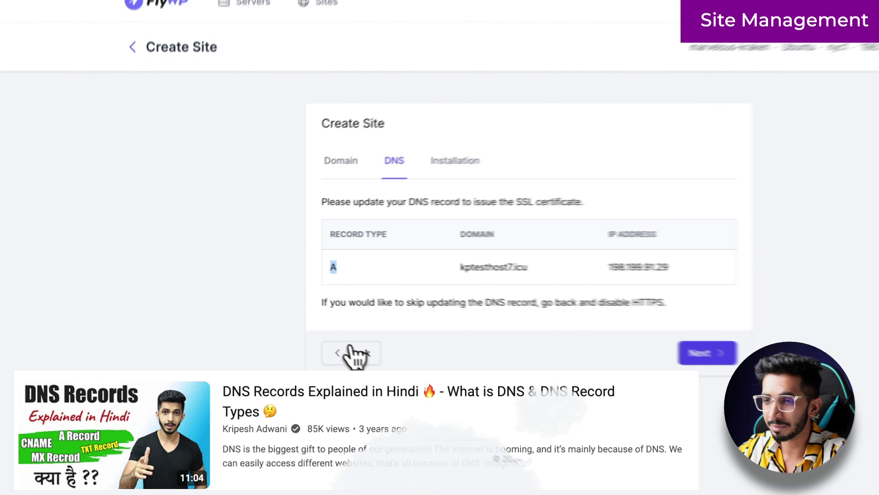
left_click(352, 353)
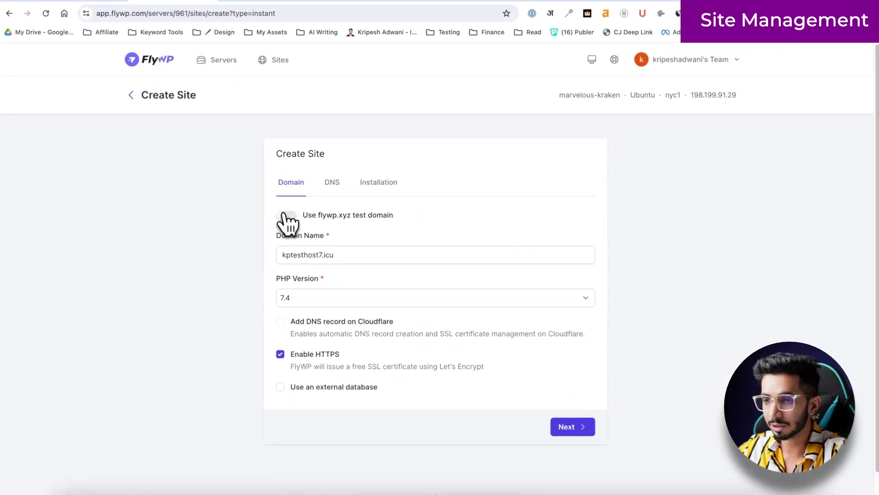
left_click(285, 215)
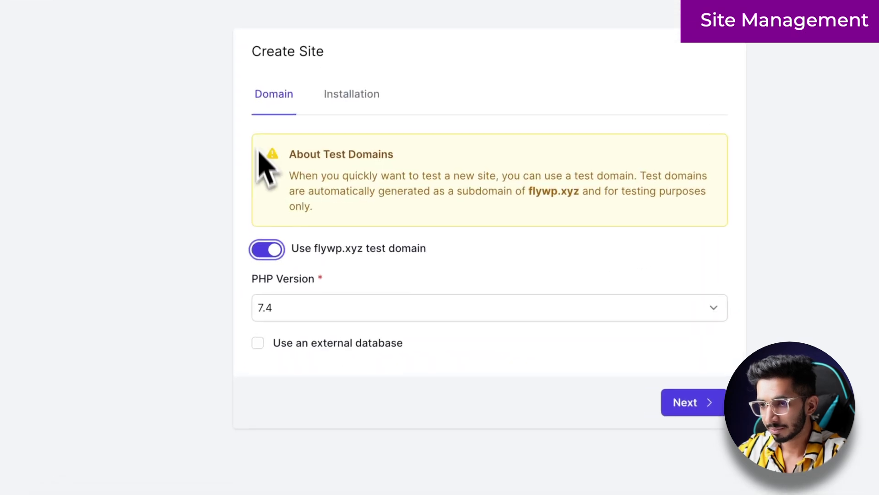
- Set the site's PHP version to 8.3 and continue to the installation settings
left_click(293, 309)
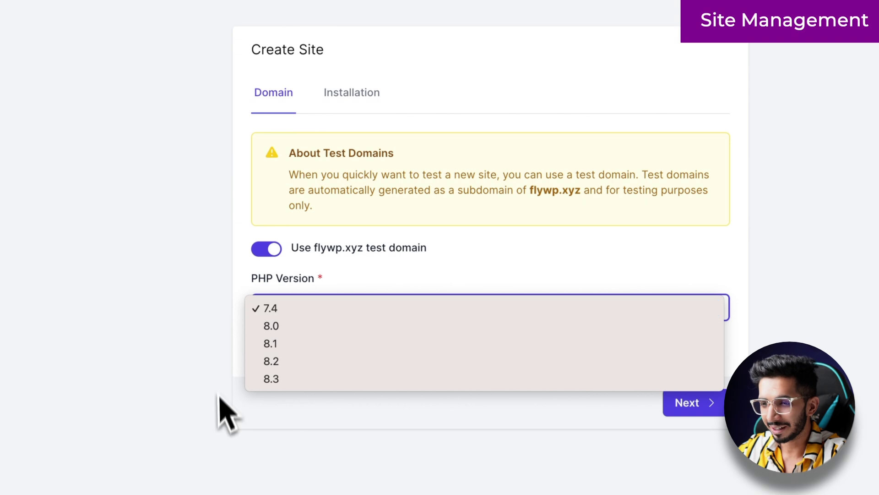
left_click(255, 380)
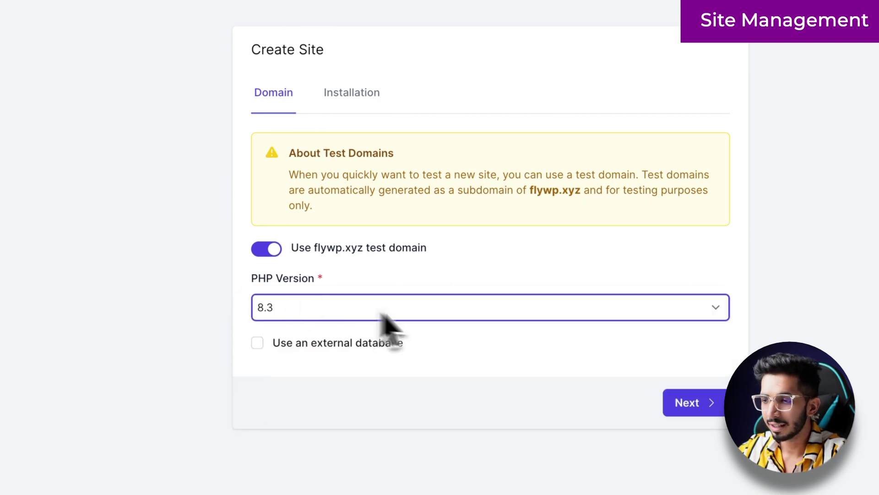
left_click(701, 403)
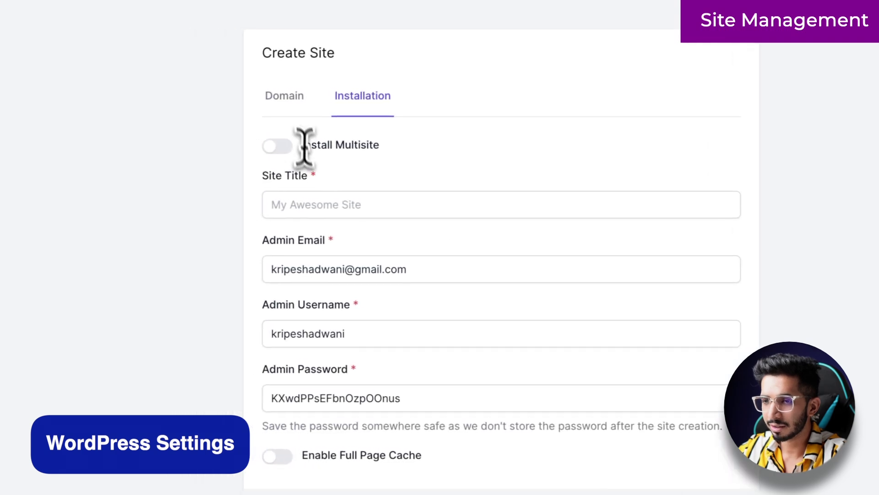
- Title the site Demo Site, enable full page cache, and create the site with the prefilled admin credentials
left_click(307, 200)
type("Demo Site")
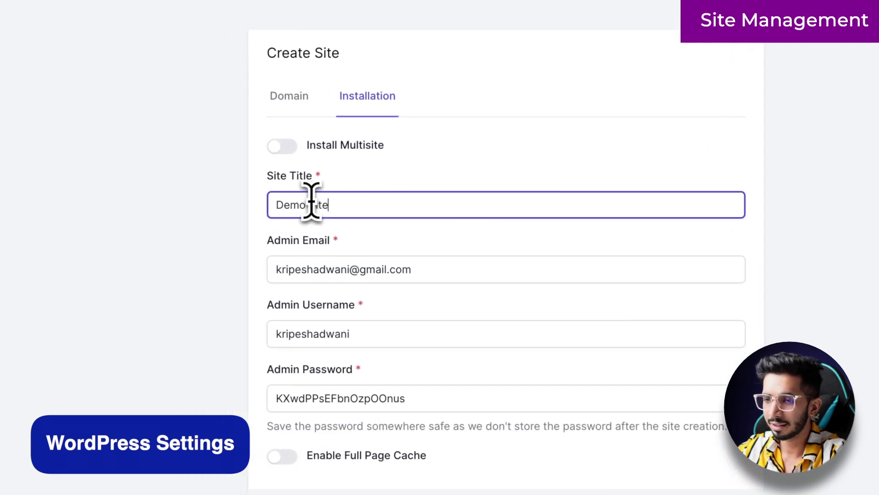
left_click(353, 338)
left_click(344, 401)
left_click(195, 372)
left_click(288, 397)
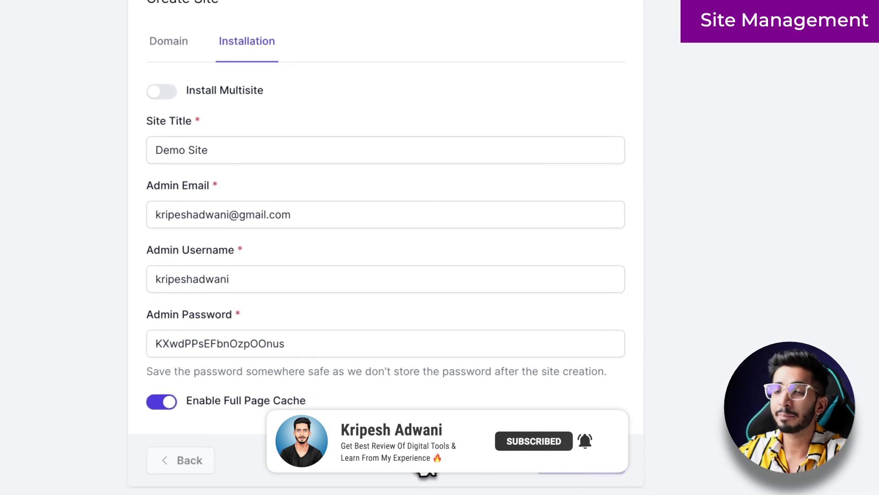
left_click(420, 471)
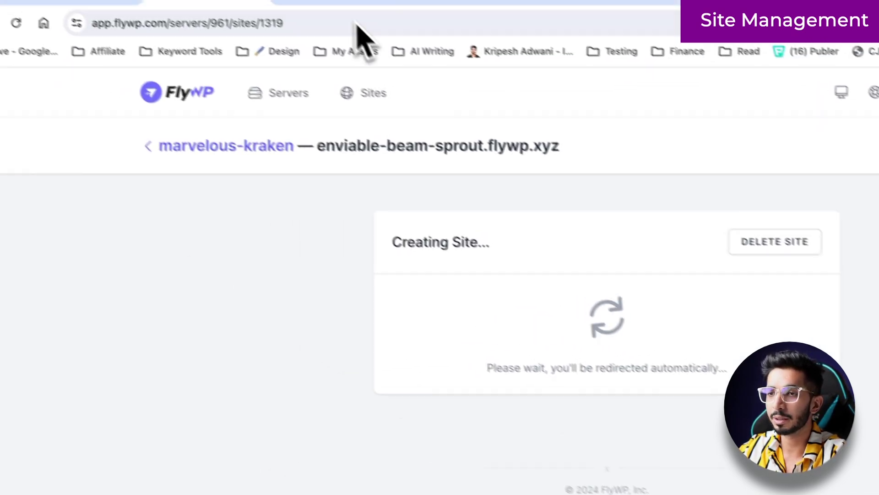
- Look over the DigitalOcean project's resources while the site is being created, and return to FlyWP
left_click(384, 9)
scroll(353, 304, "down", 5)
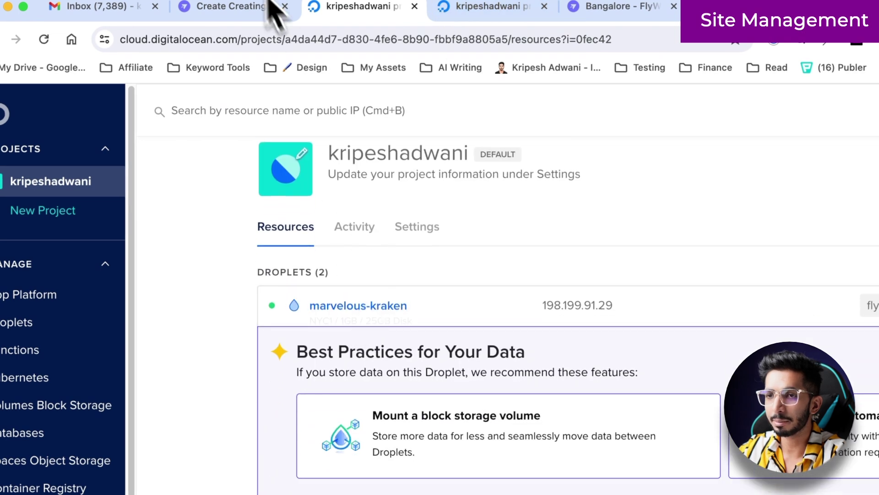
left_click(236, 7)
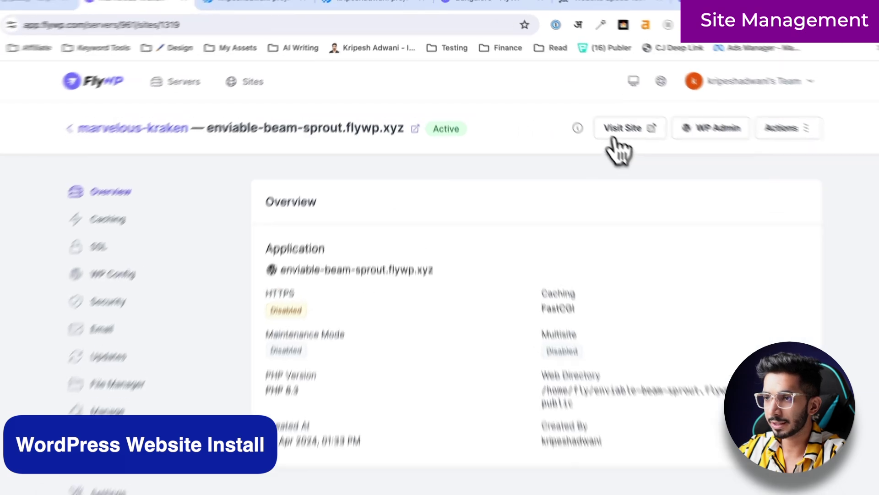
- Browse the new site's front page, return to its FlyWP overview and open its WordPress admin
left_click(586, 97)
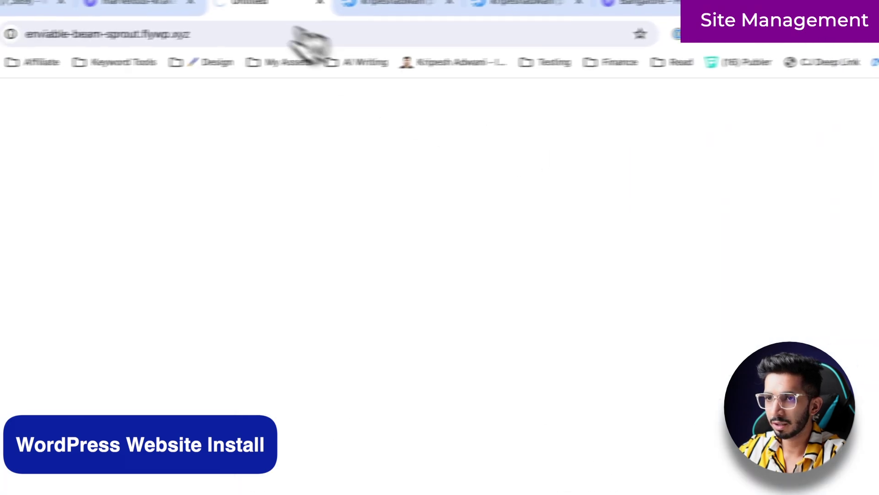
scroll(349, 287, "down", 10)
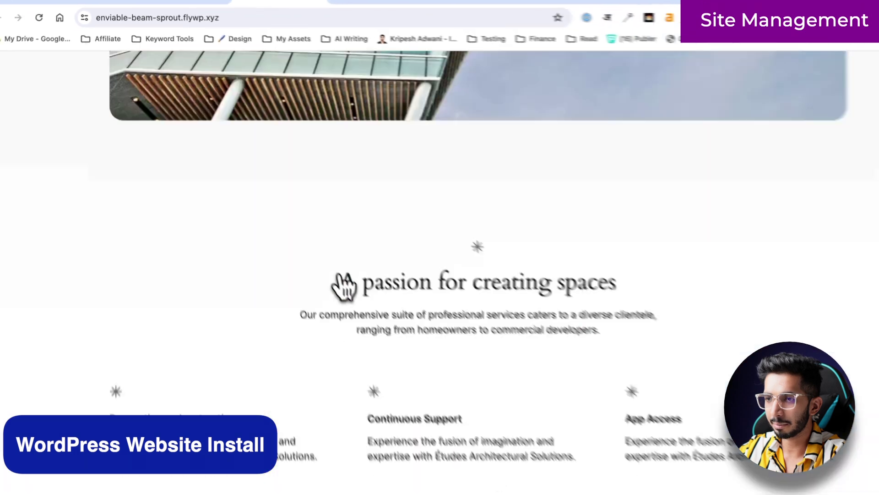
scroll(330, 270, "up", 10)
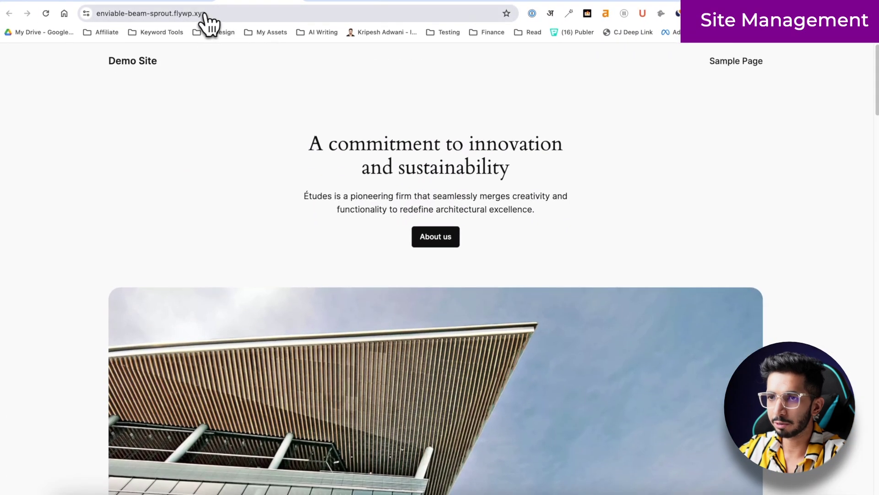
left_click(190, 2)
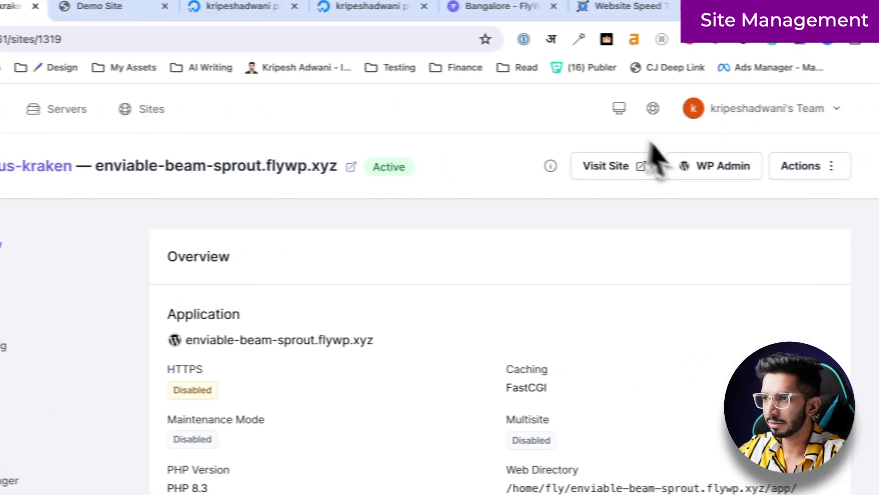
left_click(672, 175)
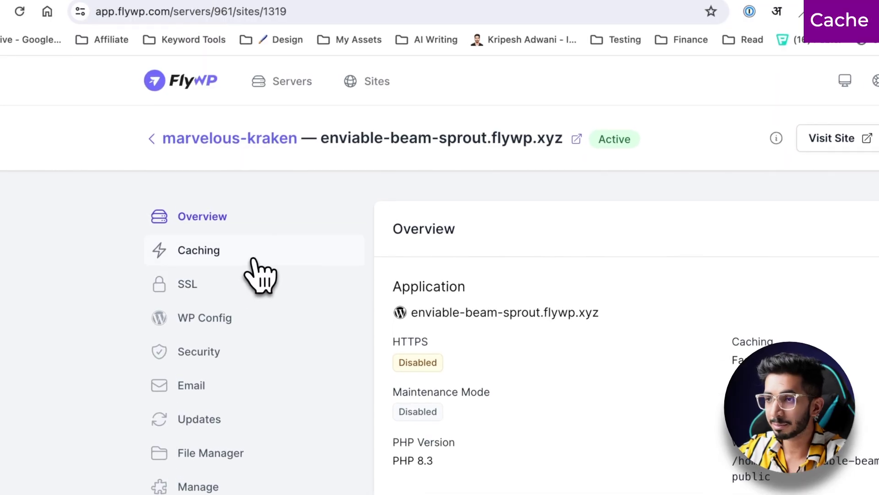
- Review the site's page cache and object cache settings, and open its SSL settings
left_click(254, 261)
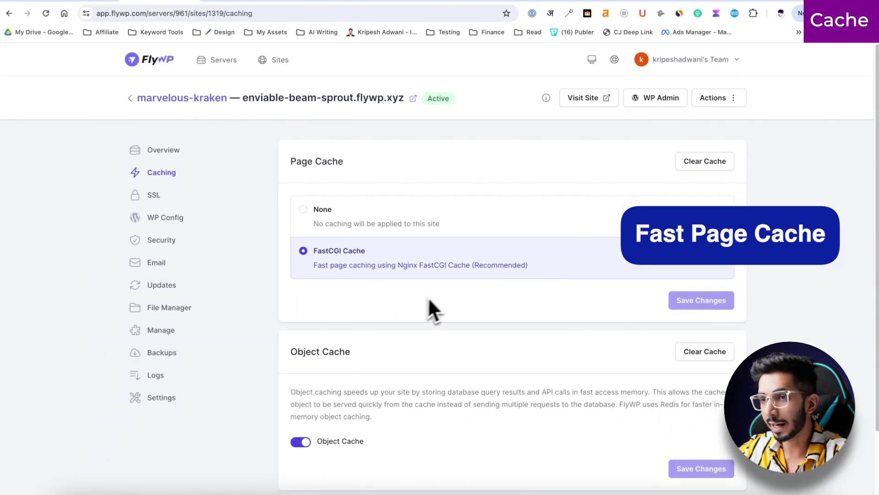
scroll(447, 250, "down", 3)
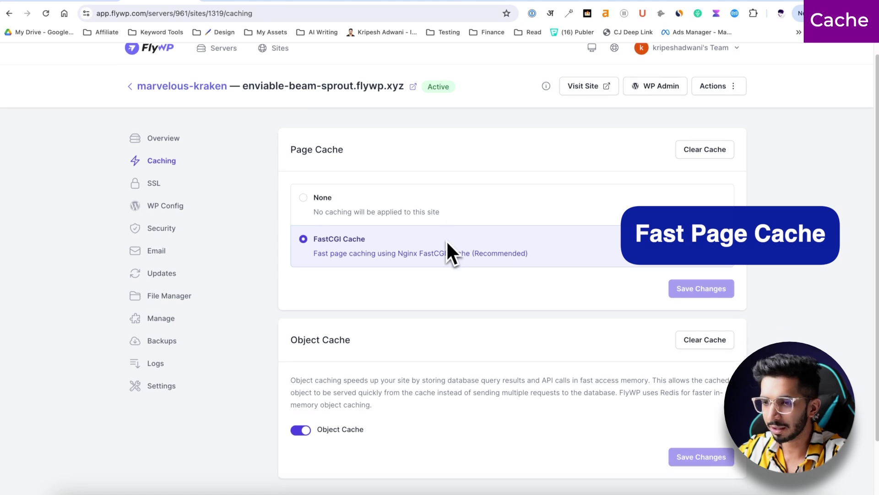
scroll(403, 393, "up", 2)
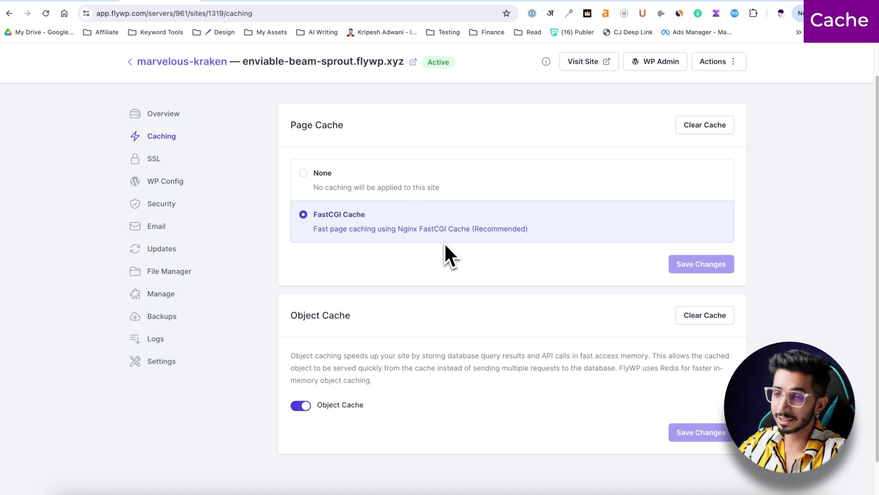
left_click(238, 162)
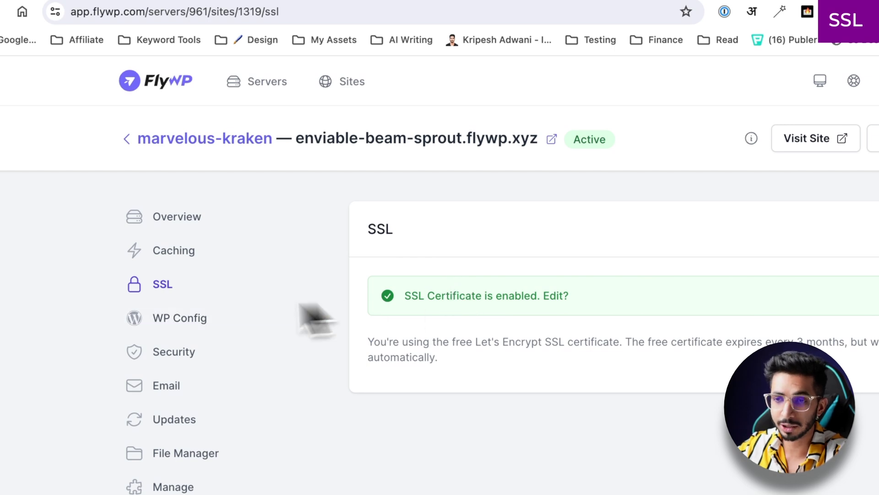
- Open the site's WP Config settings and review the available debug, error logging, script and core update options
left_click(179, 318)
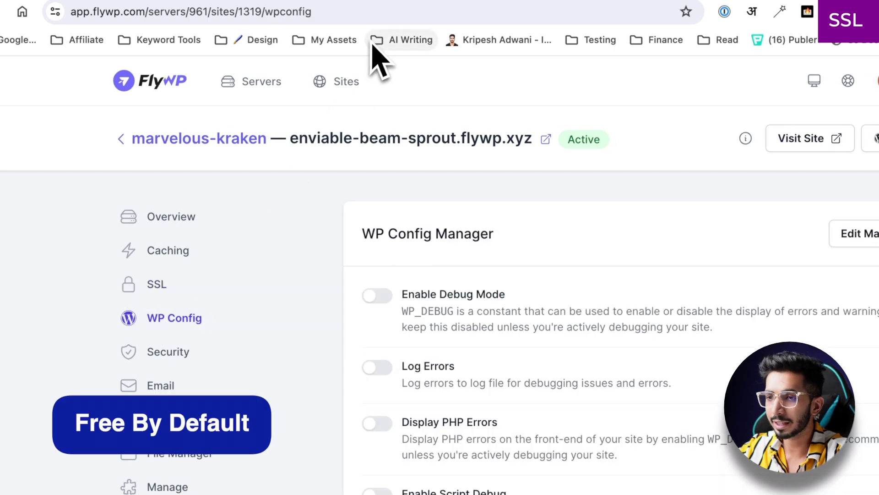
scroll(394, 284, "down", 2)
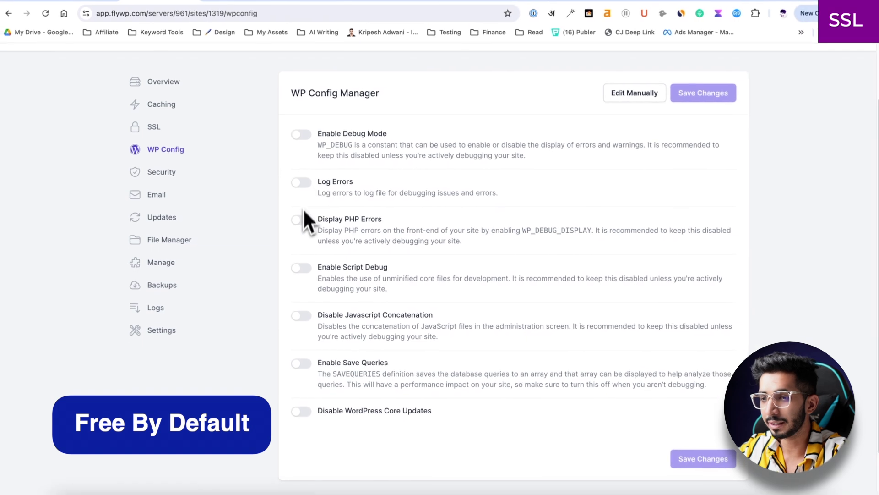
scroll(304, 277, "down", 1)
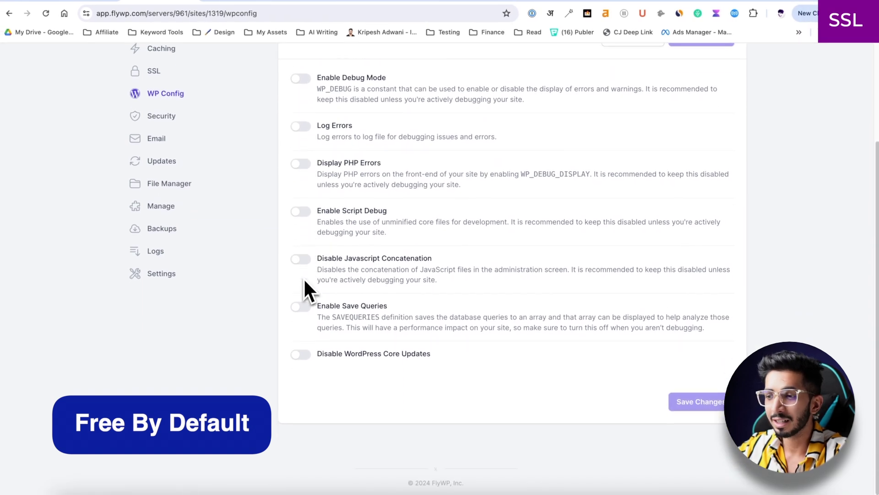
scroll(305, 280, "up", 3)
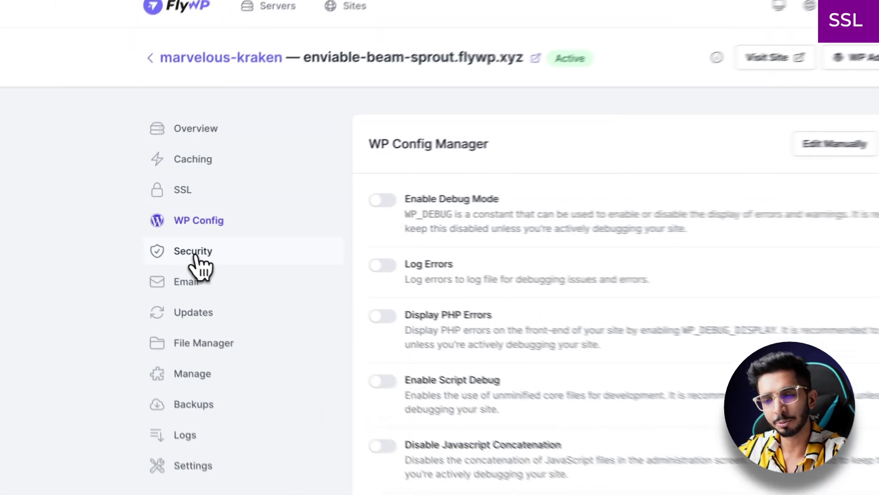
- Open the site's security settings and review the full list of options, from the 7G Firewall to theme and plugin restrictions
left_click(175, 242)
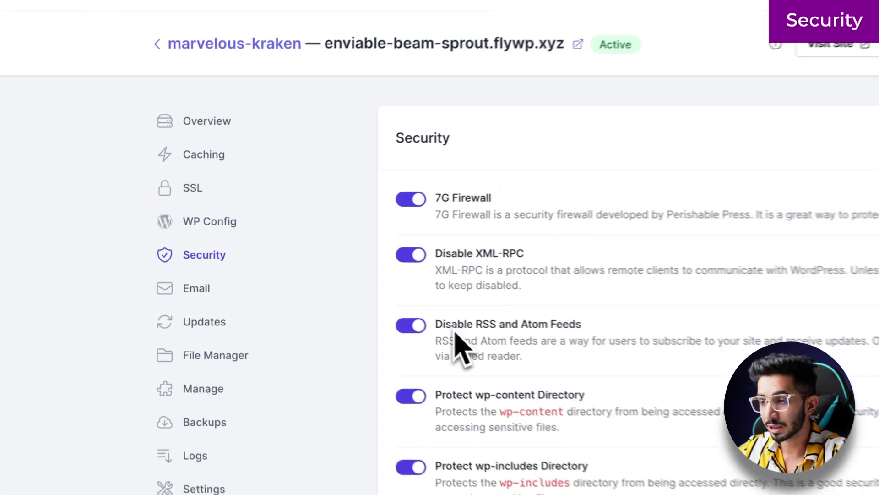
scroll(455, 343, "down", 10)
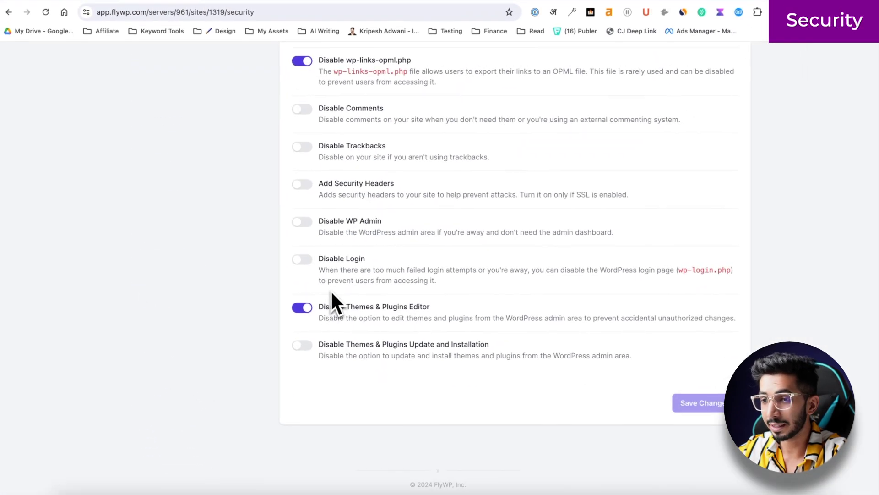
scroll(331, 298, "up", 10)
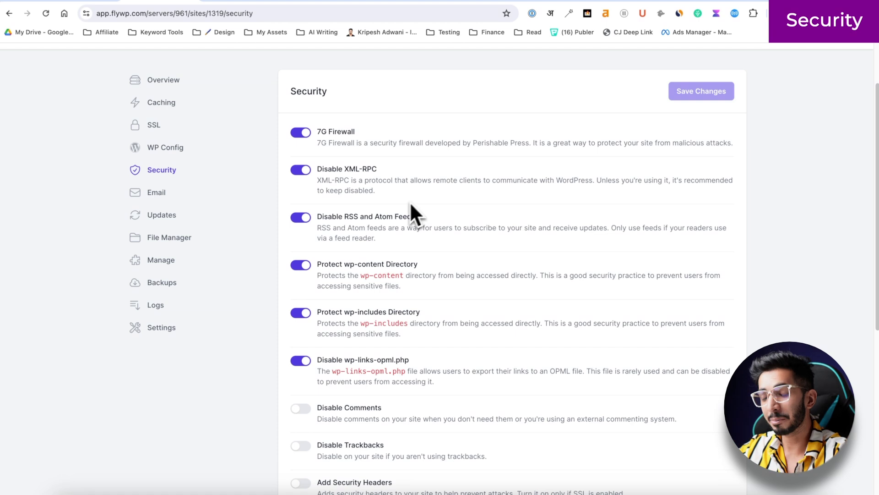
scroll(334, 230, "down", 6)
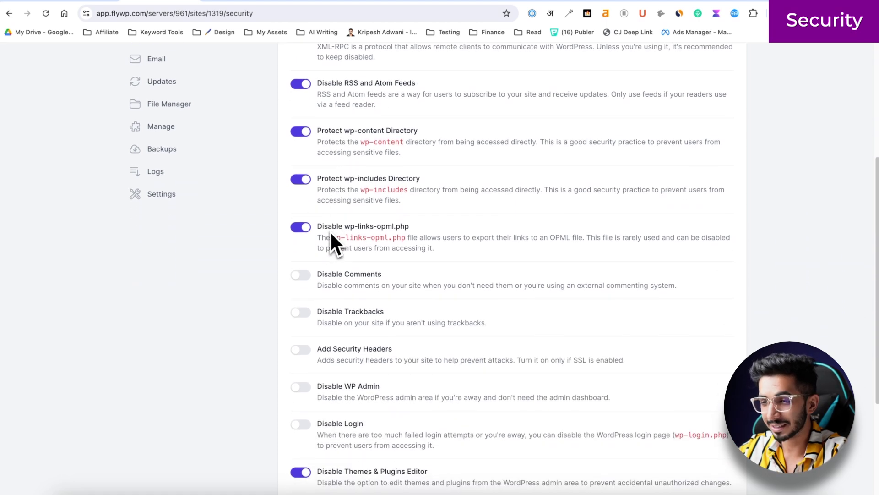
scroll(376, 266, "up", 8)
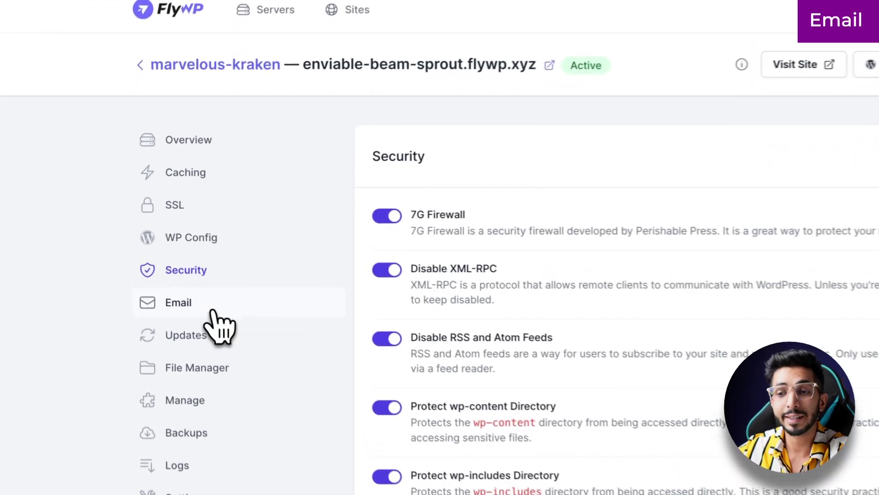
- Open the site's email sending settings and compare the Postmark, Sendgrid and Mailgun provider options
left_click(180, 269)
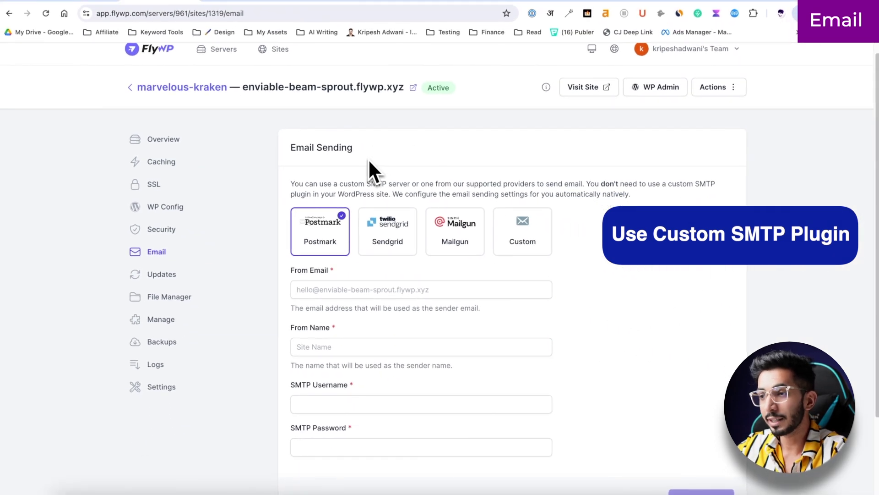
scroll(368, 158, "down", 1)
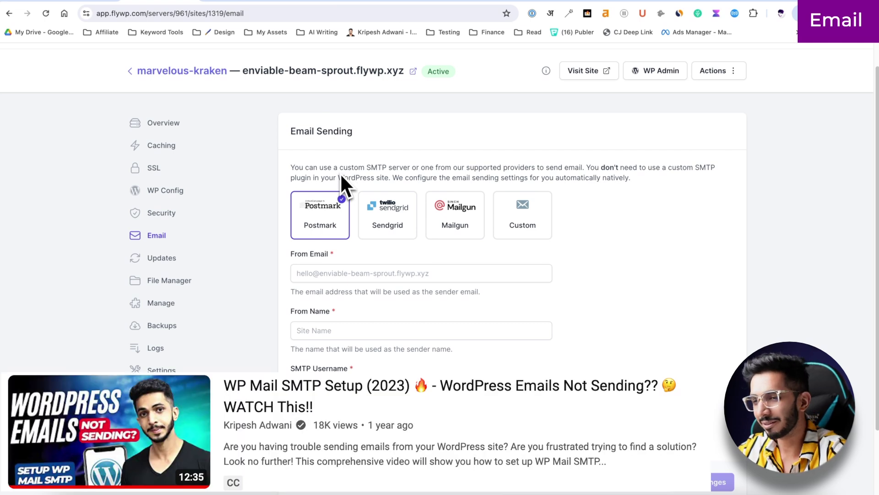
left_click_drag(339, 177, 388, 177)
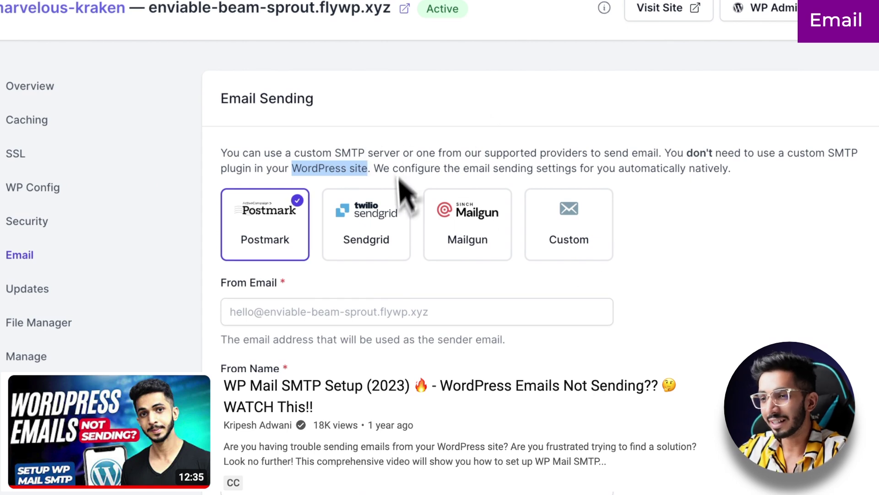
left_click(376, 257)
left_click(275, 237)
left_click(400, 239)
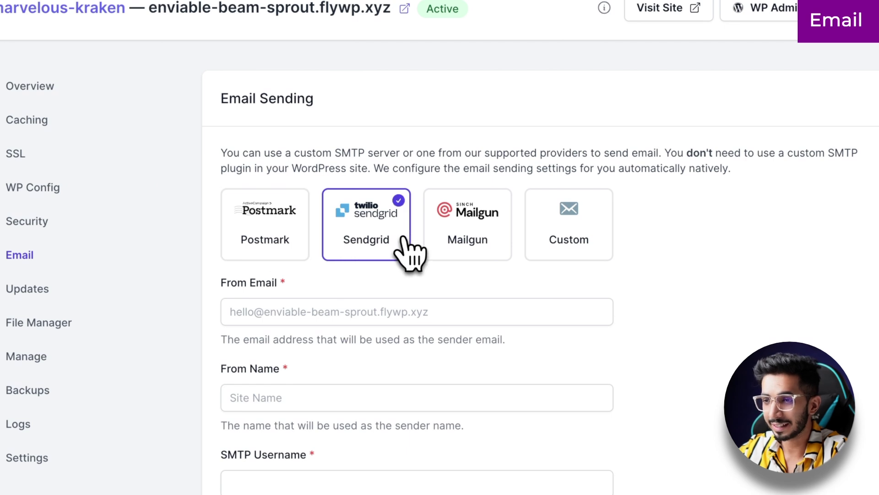
left_click(461, 240)
- Select the Custom email provider and examine its sender and SMTP server fields
left_click(589, 243)
scroll(271, 393, "down", 5)
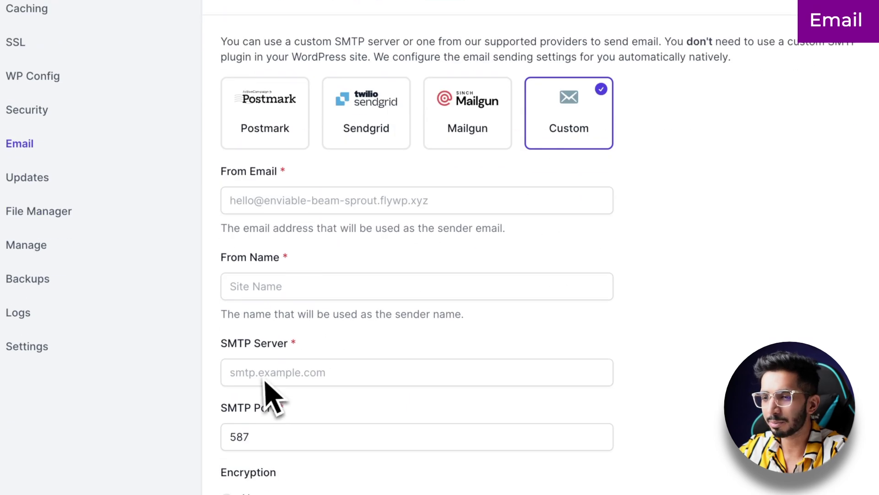
scroll(323, 232, "down", 1)
scroll(322, 231, "up", 4)
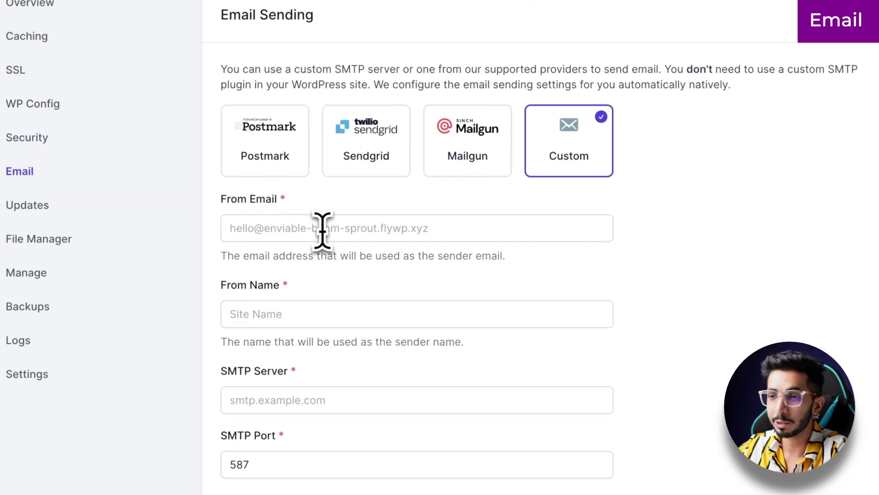
left_click(322, 230)
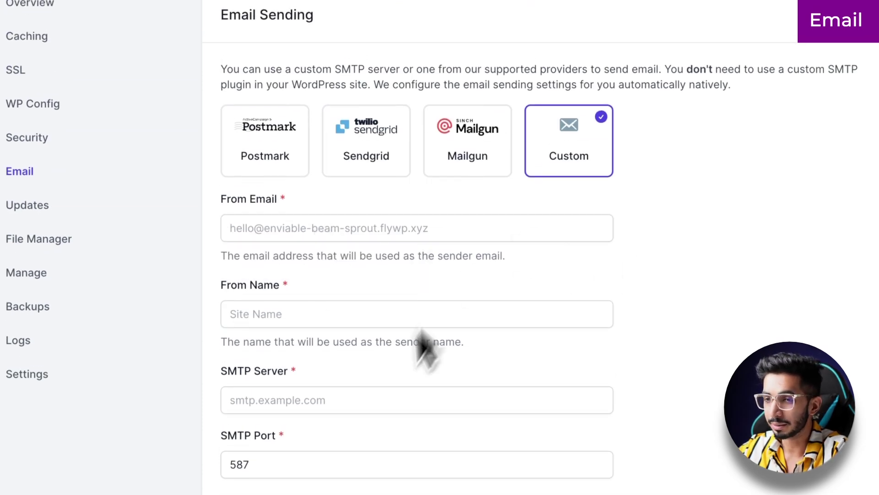
scroll(422, 344, "up", 3)
- Open the site's updates page and check the update status of the WordPress core, plugins and themes
left_click(26, 207)
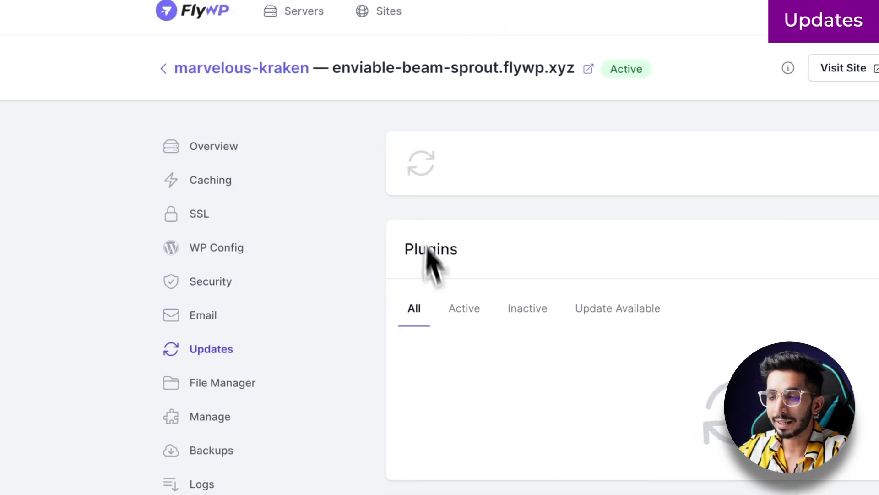
scroll(442, 308, "down", 2)
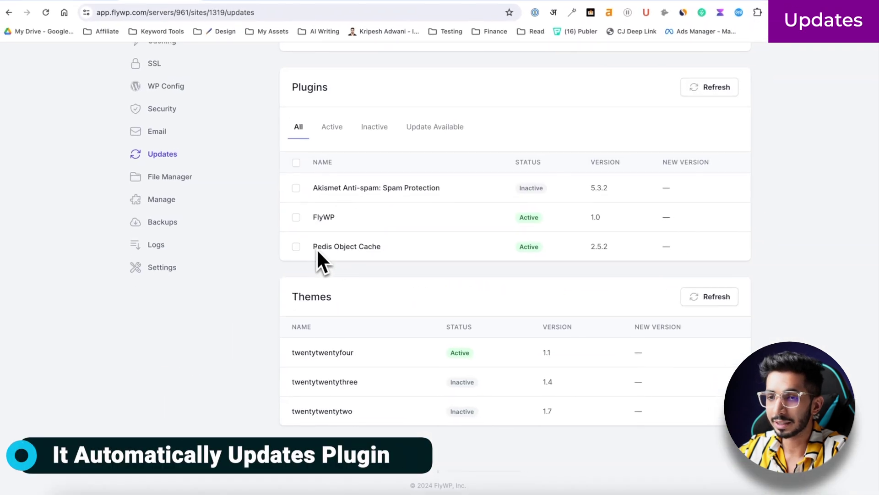
scroll(358, 231, "up", 3)
scroll(364, 284, "down", 3)
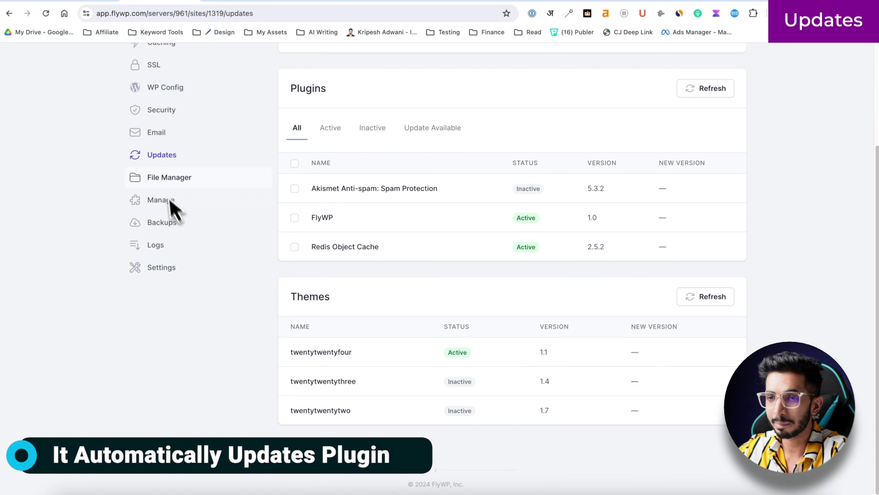
scroll(184, 158, "up", 2)
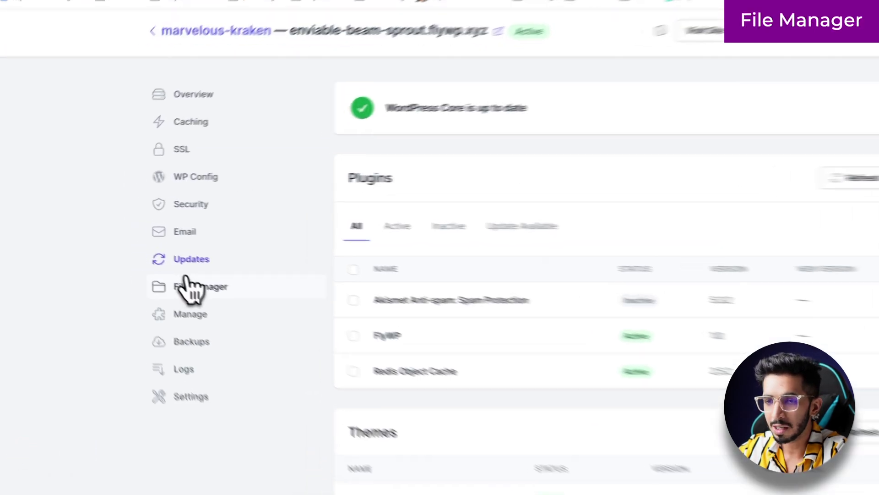
- Open the site's file manager and look through the WordPress folders and files in the home directory
left_click(158, 270)
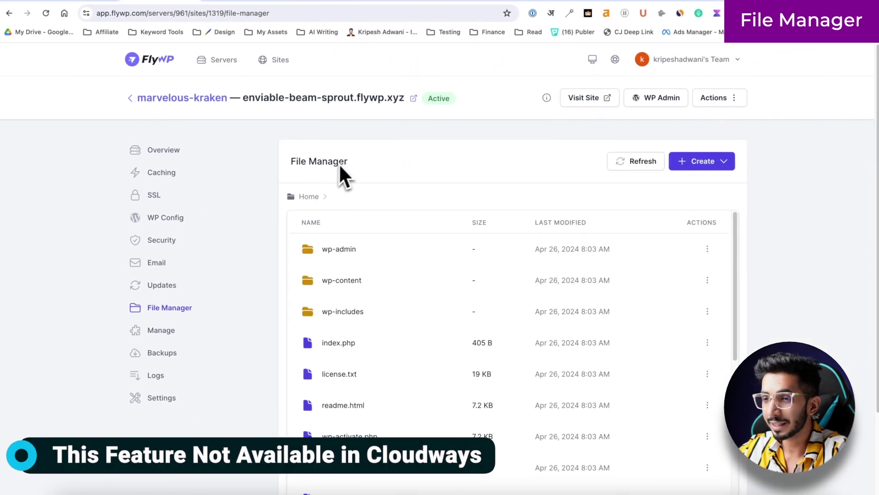
scroll(347, 228, "down", 2)
scroll(348, 233, "up", 2)
scroll(320, 321, "down", 2)
scroll(345, 310, "down", 5)
scroll(345, 309, "up", 6)
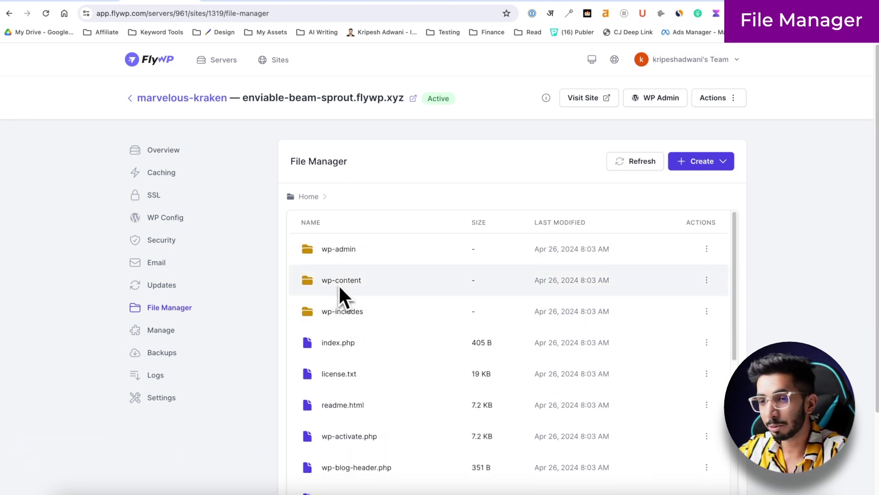
- Look over the site's service management and database credentials, and check its backups and logs pages
left_click(214, 330)
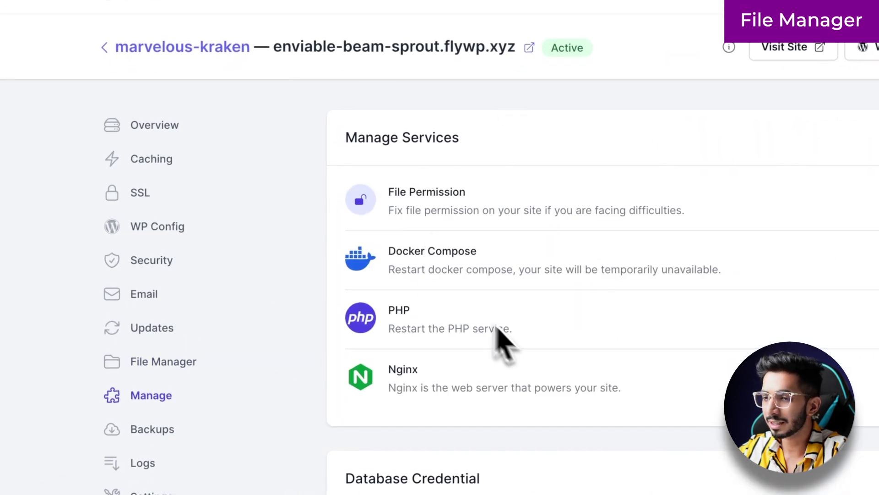
scroll(366, 311, "down", 3)
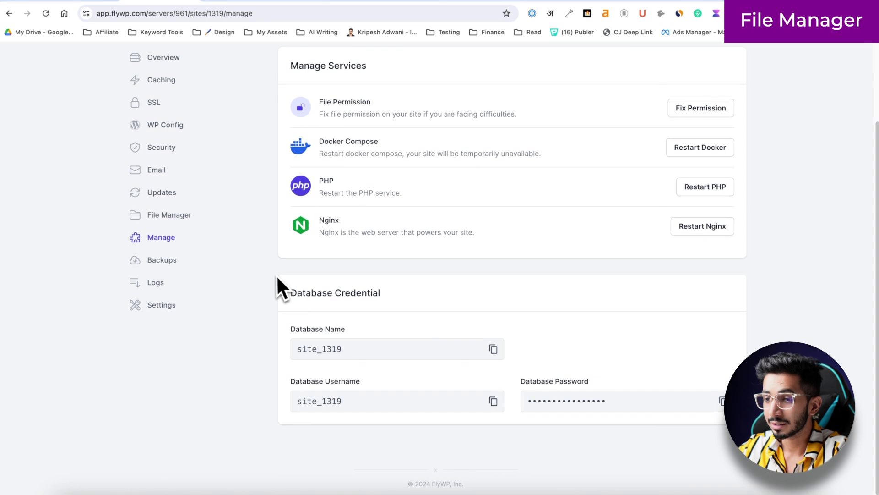
left_click(270, 262)
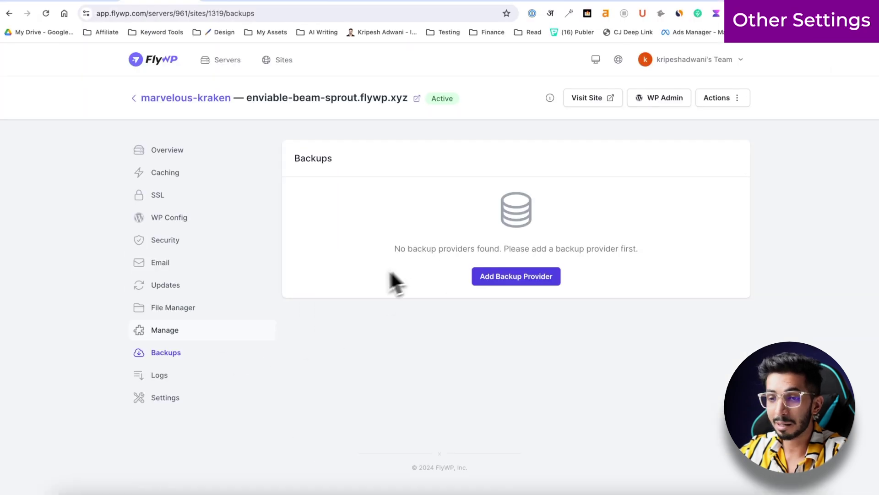
left_click(170, 375)
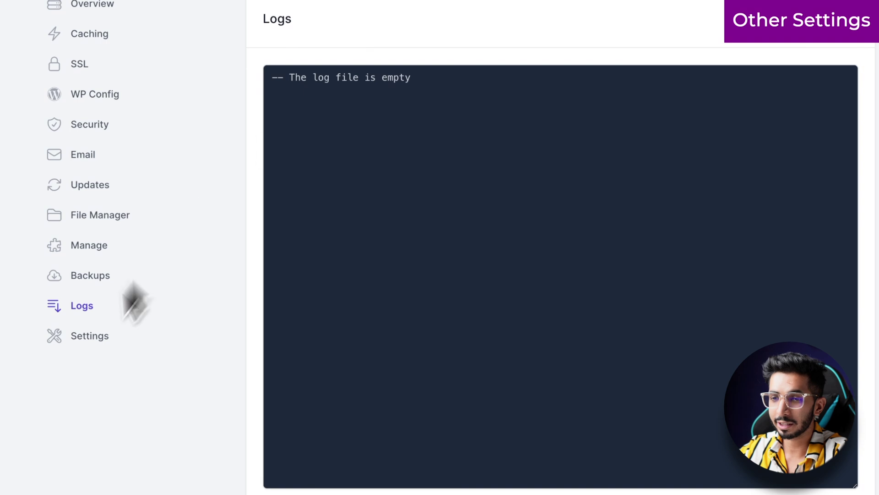
- Review the site's general settings, including the PHP version, limits and OPCache option, and open the option to clone the site
left_click(98, 335)
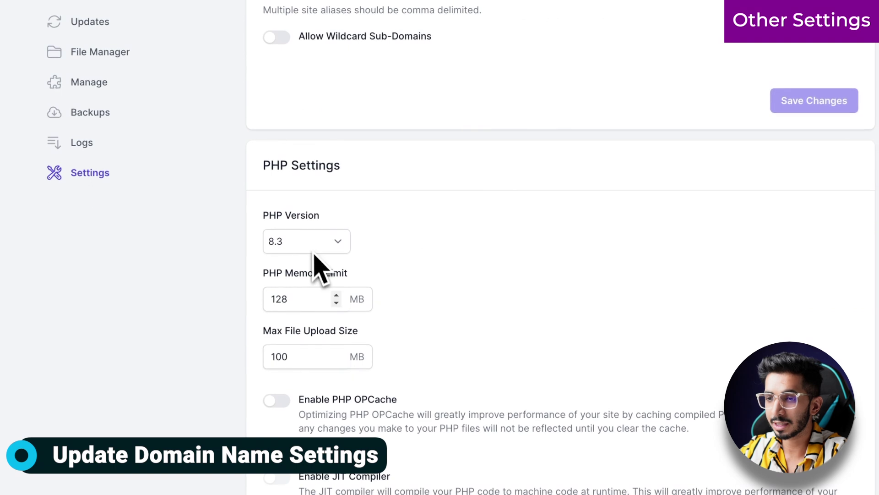
scroll(321, 318, "down", 5)
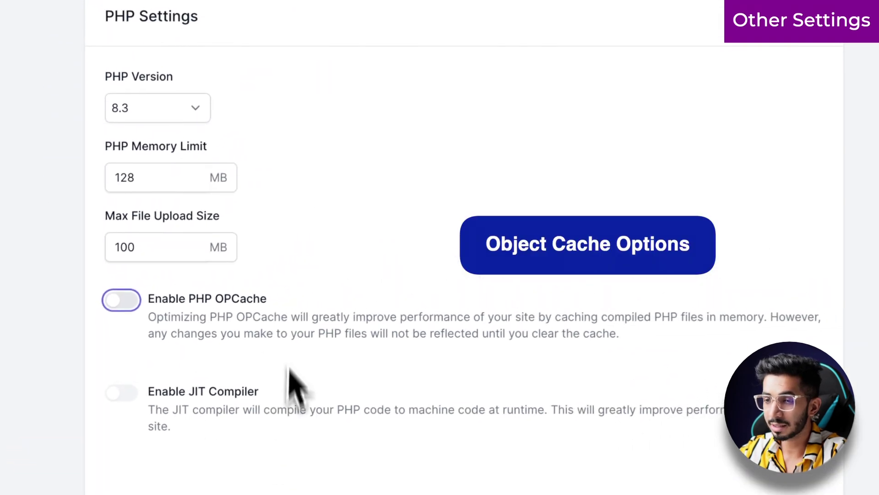
left_click(133, 302)
scroll(186, 295, "down", 5)
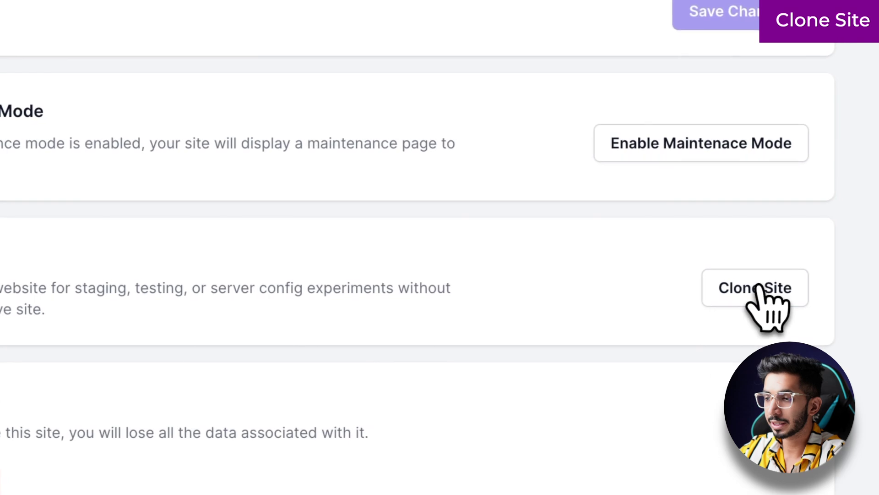
left_click(753, 288)
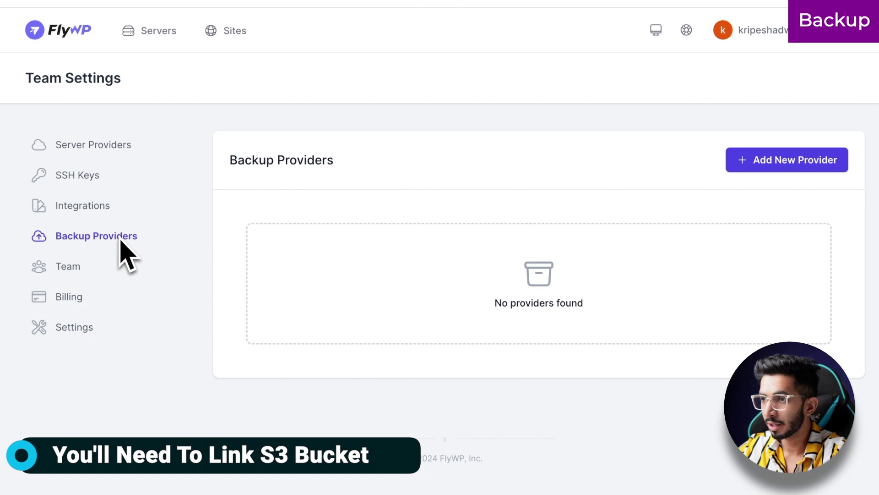
- Start adding a team backup provider and compare the Amazon S3, Cloudflare R2, Google Cloud Storage and DigitalOcean Spaces options
left_click(811, 166)
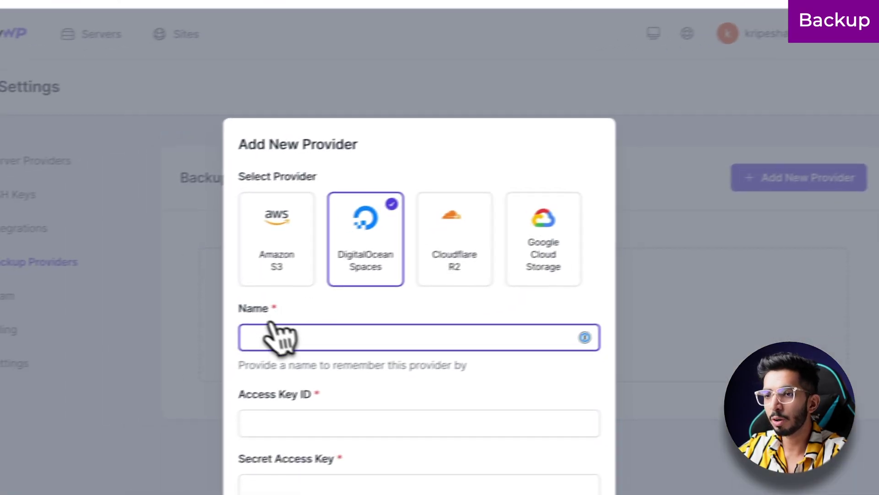
left_click(295, 257)
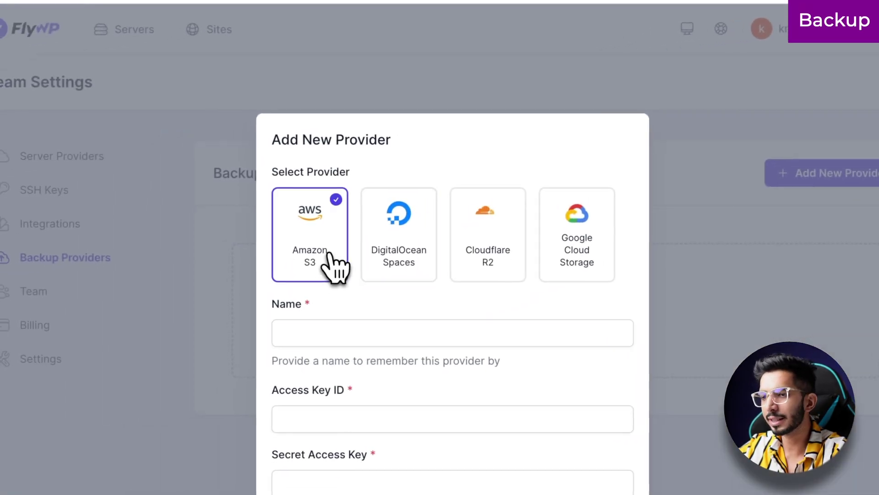
left_click(453, 249)
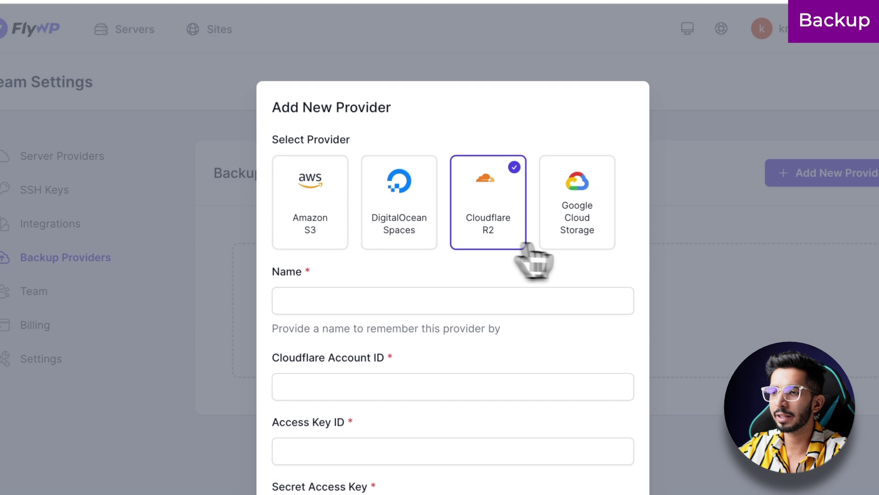
left_click(607, 229)
left_click(473, 204)
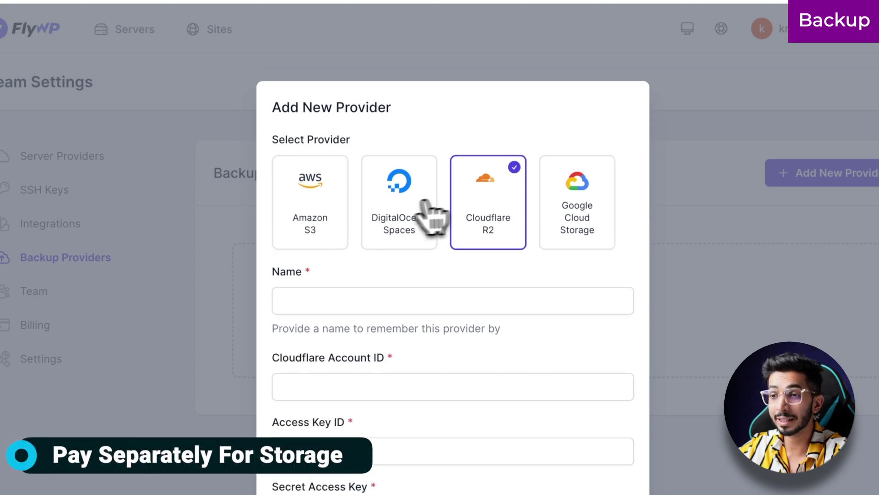
left_click(395, 204)
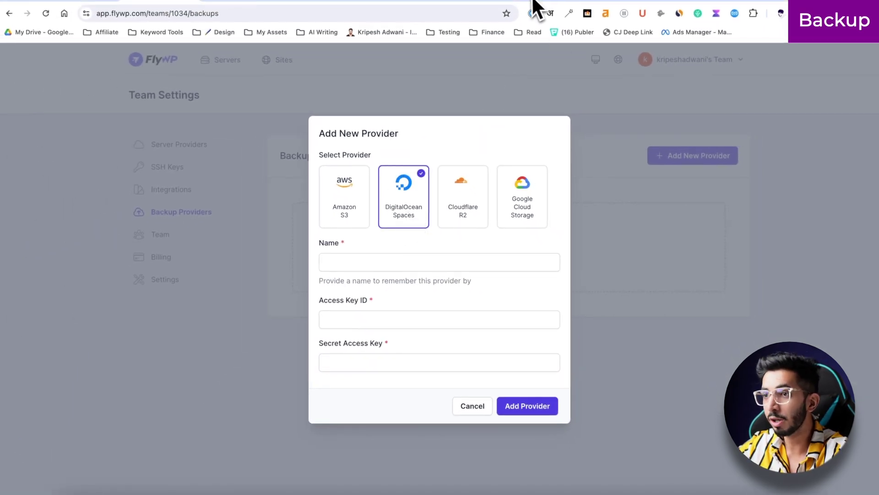
- Switch to DigitalOcean and review the Spaces bucket creation form, covering the datacenter region, CDN option, bucket name and monthly cost
left_click(454, 1)
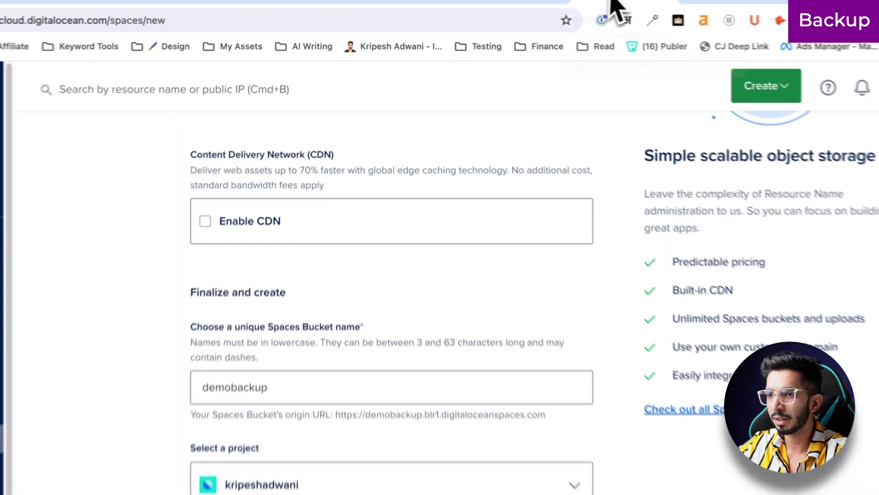
scroll(300, 373, "up", 5)
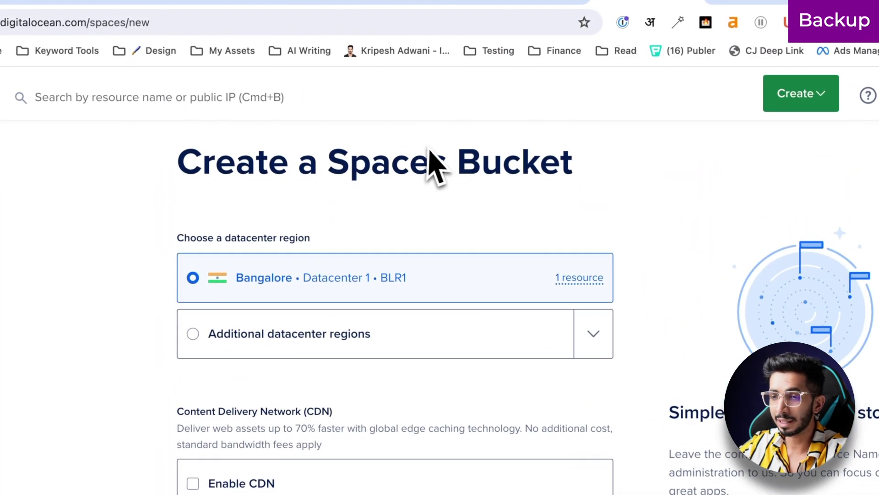
scroll(430, 154, "down", 10)
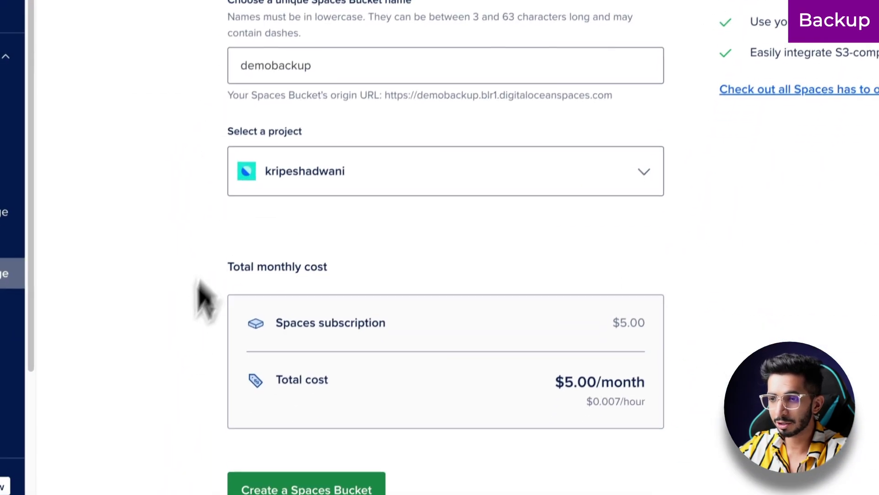
left_click_drag(558, 366, 622, 366)
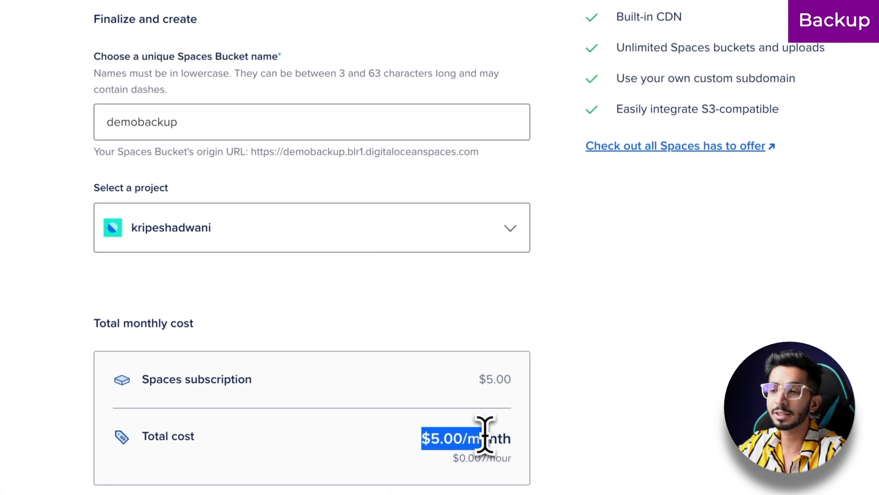
scroll(481, 428, "up", 5)
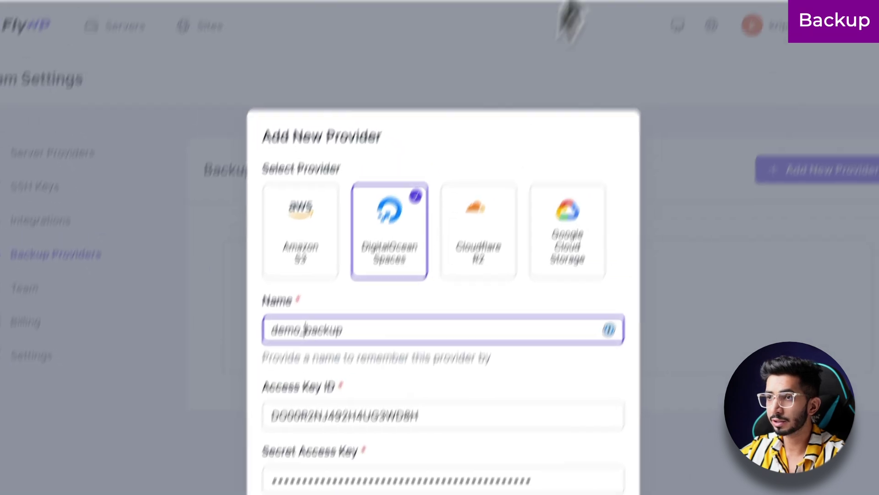
- Add the DigitalOcean Spaces backup provider demo_backup in FlyWP with the generated access key ID and secret access key, and dismiss the password-saving offer
left_click(609, 10)
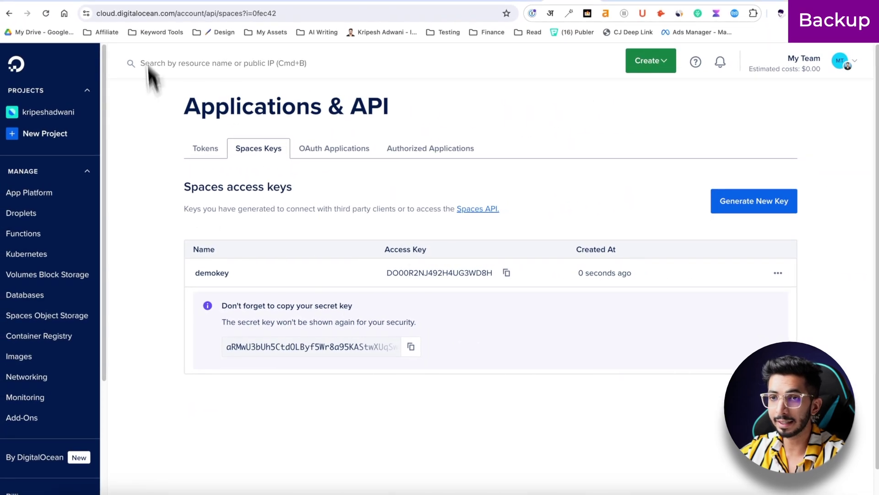
left_click(158, 2)
left_click(451, 389)
key("ctrl+v")
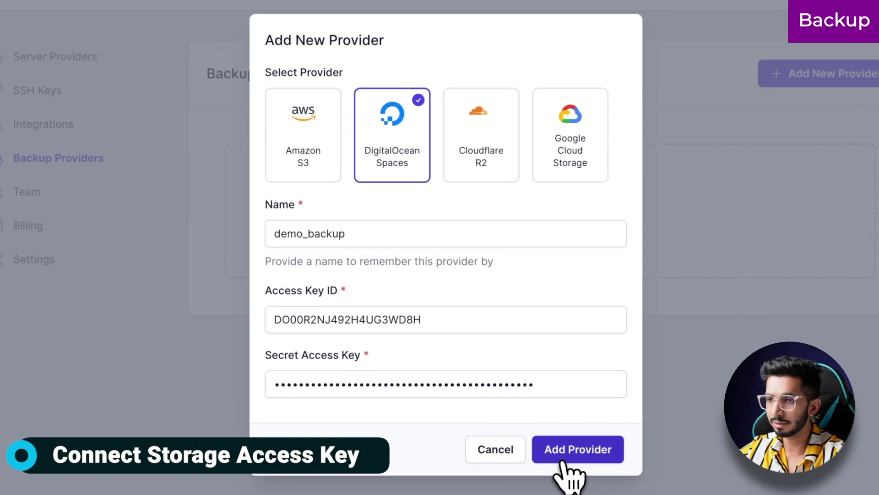
left_click(571, 474)
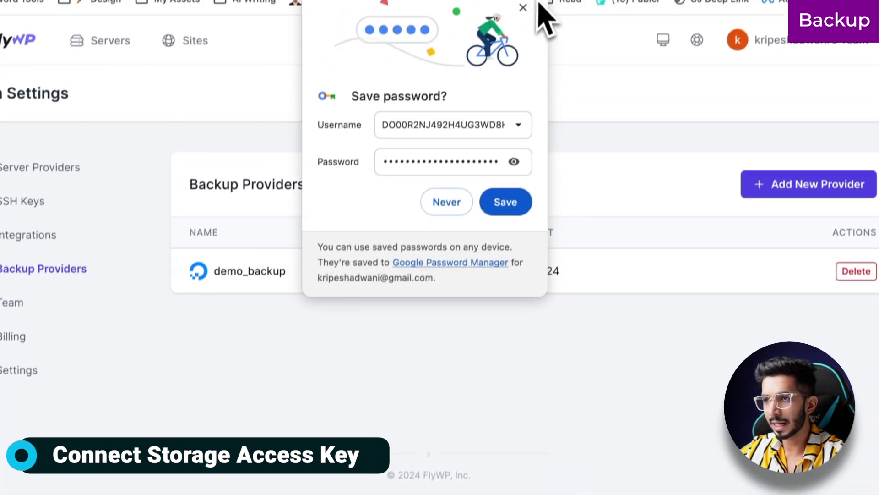
left_click(522, 9)
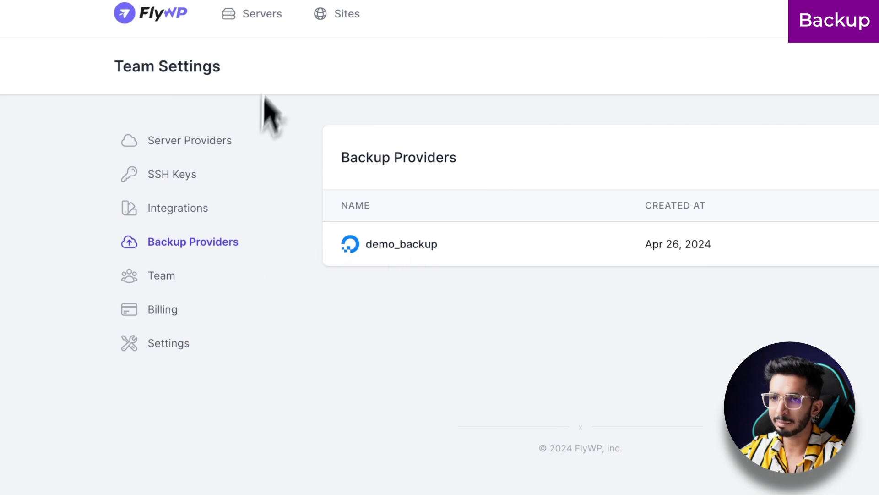
- Open the backup settings of the enviable-beam-sprout.flywp.xyz site
left_click(328, 16)
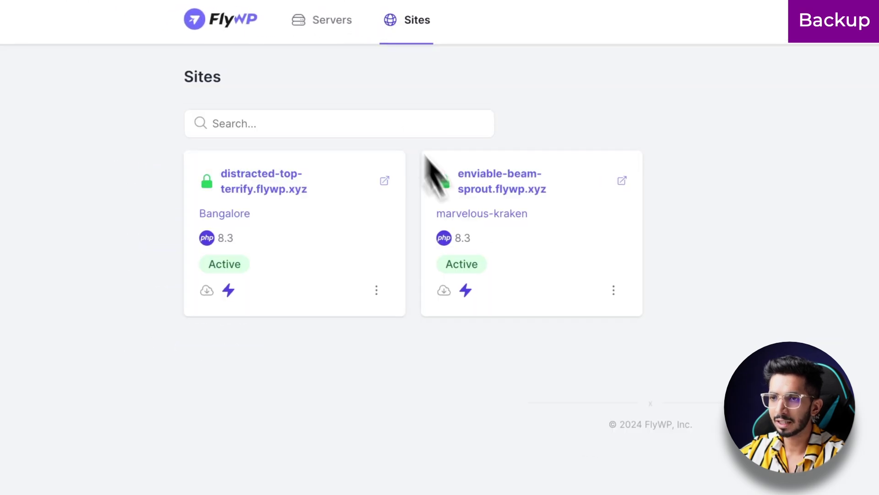
left_click(509, 206)
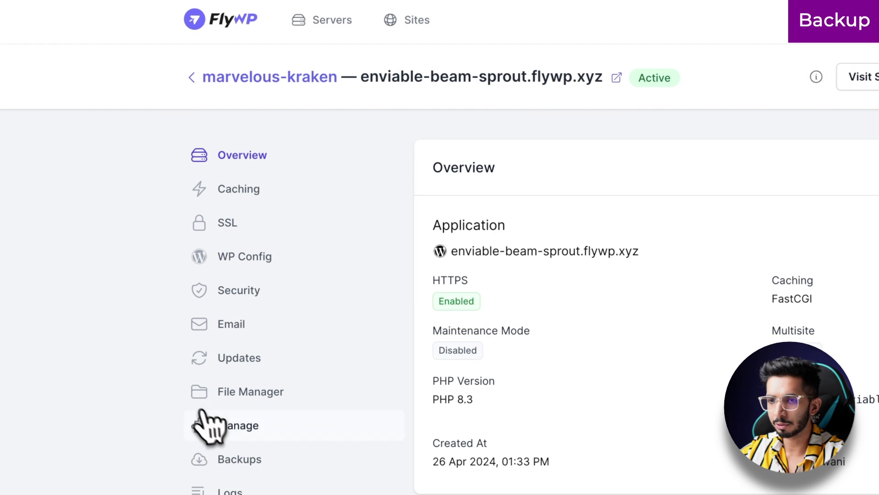
left_click(204, 458)
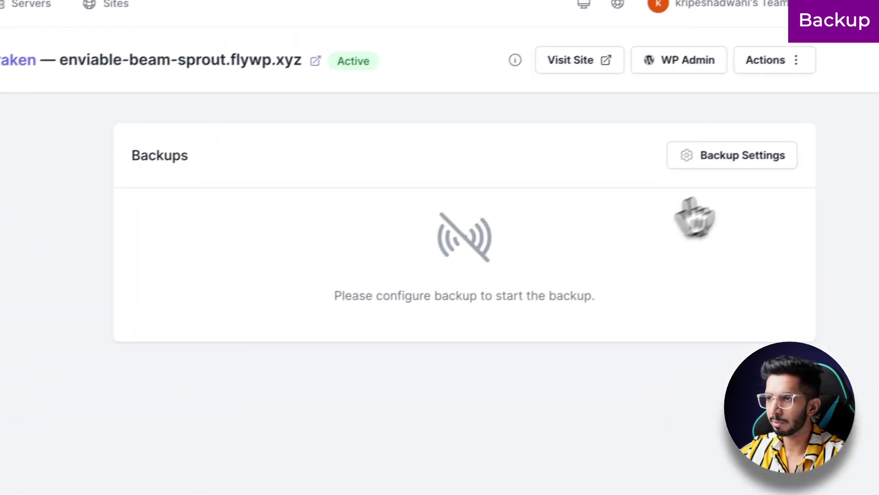
left_click(725, 158)
- Configure site backups with the demo_backup provider, bucket my-bucket, region Bangalore 1 and daily frequency, and save the backup options
left_click(225, 207)
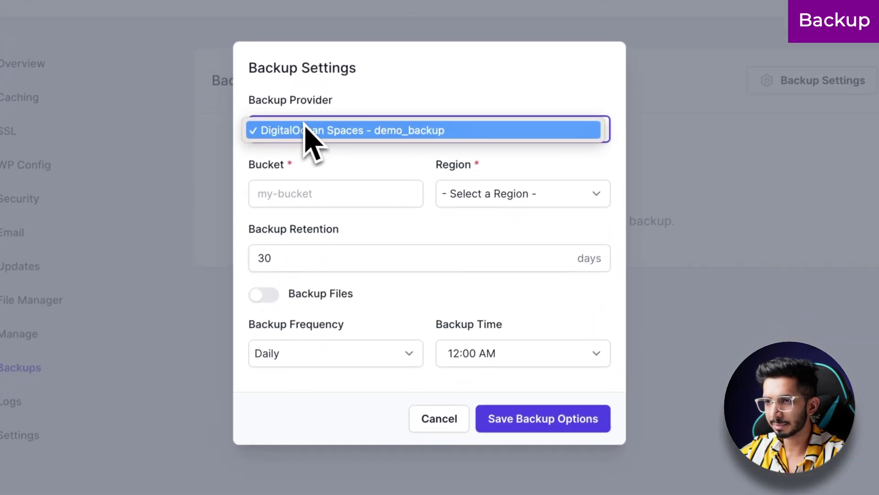
left_click(306, 132)
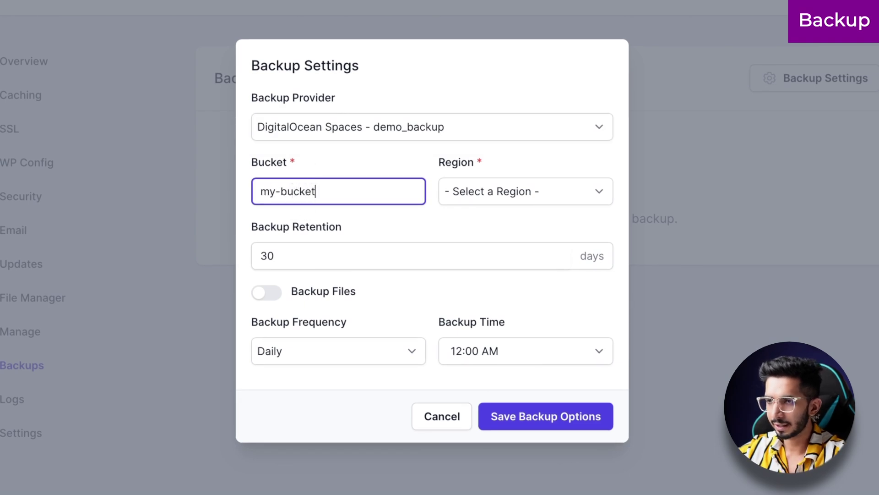
left_click(555, 190)
left_click(529, 229)
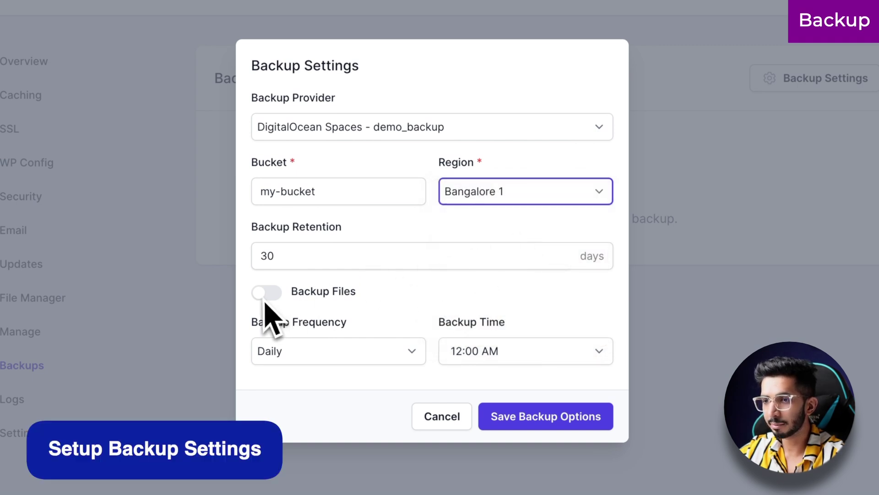
left_click(278, 353)
left_click(279, 353)
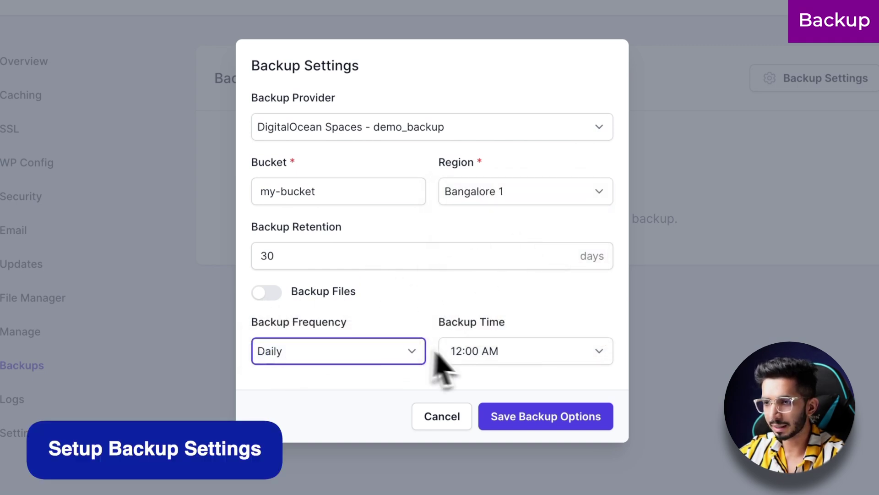
left_click(532, 418)
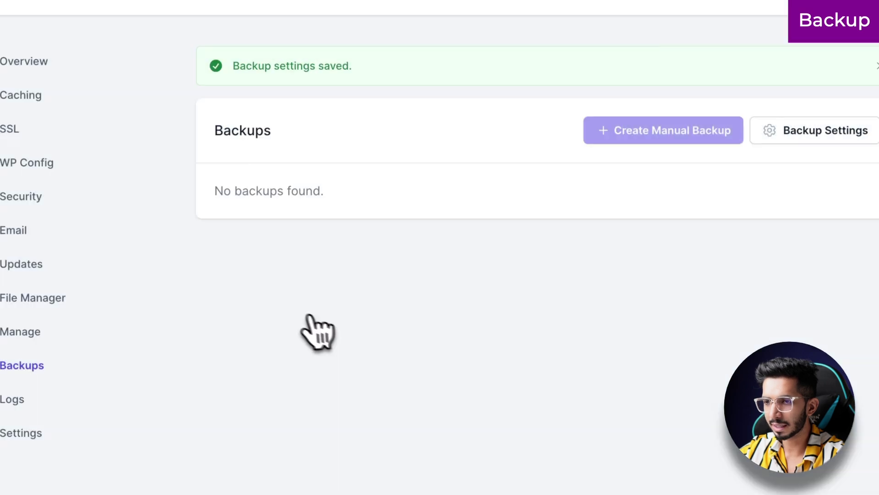